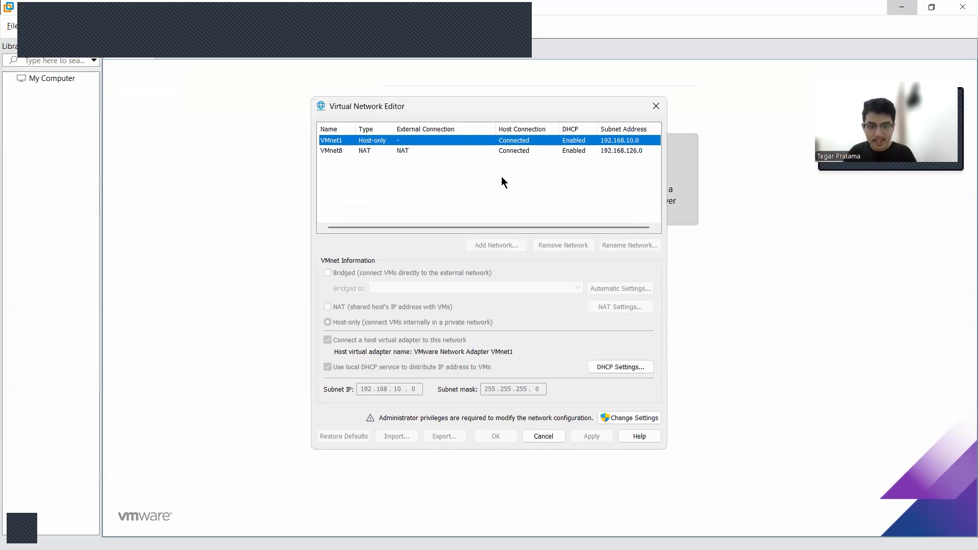
Unlock the virtual network configuration for changes using administrator privileges
left_click(501, 177)
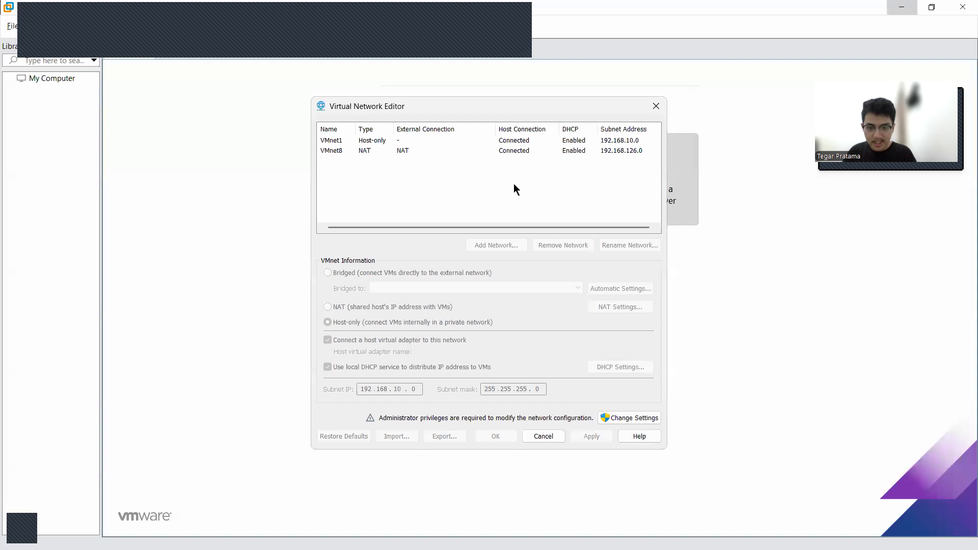
left_click(636, 418)
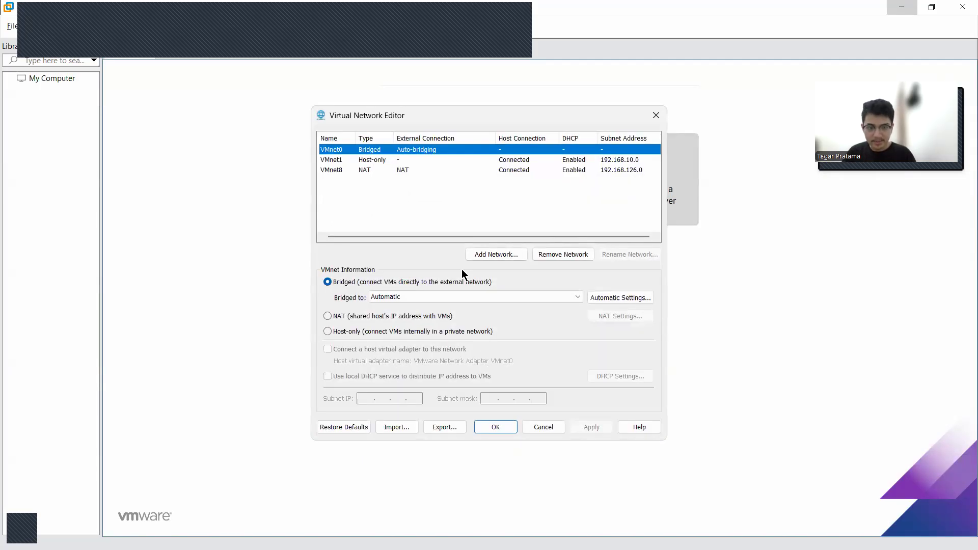
left_click(450, 212)
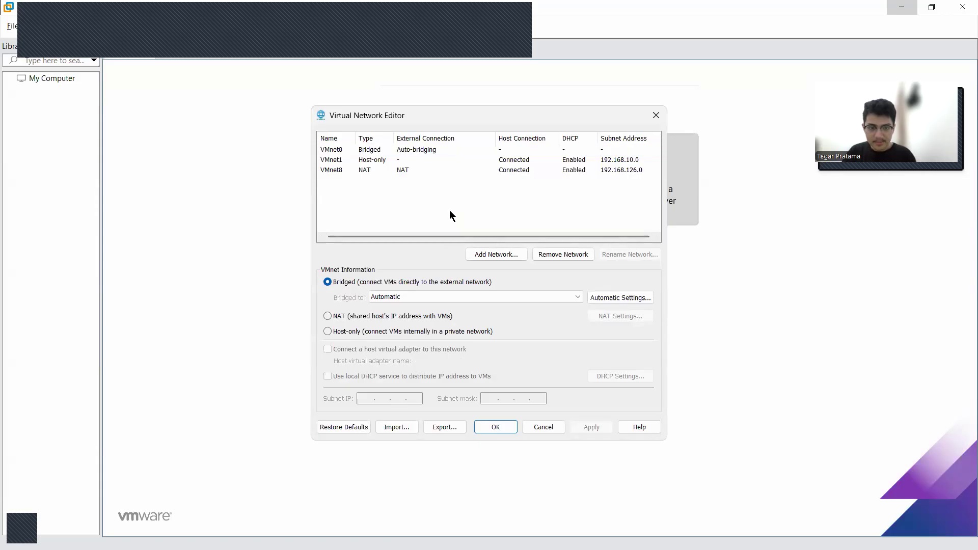
left_click(440, 149)
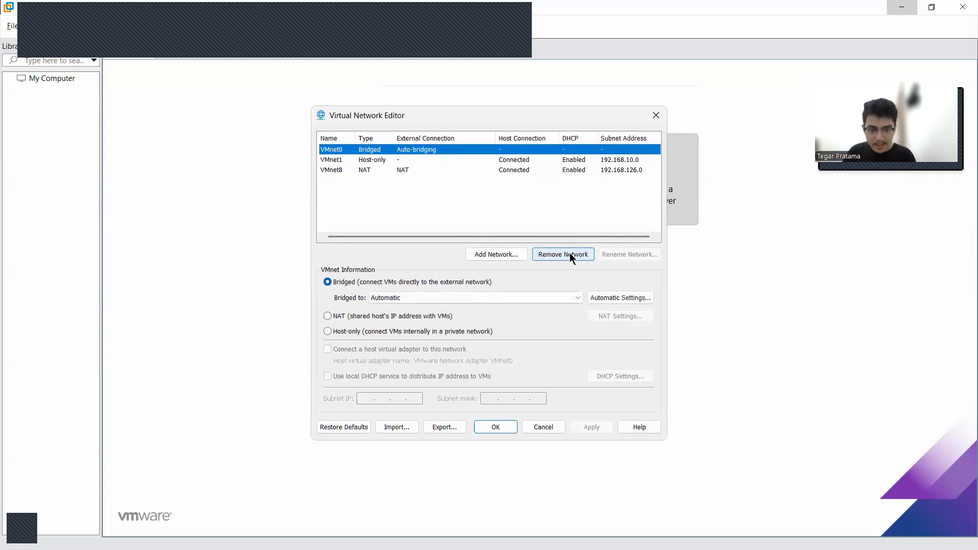
left_click(464, 219)
Add the virtual network VMnet2
left_click(511, 260)
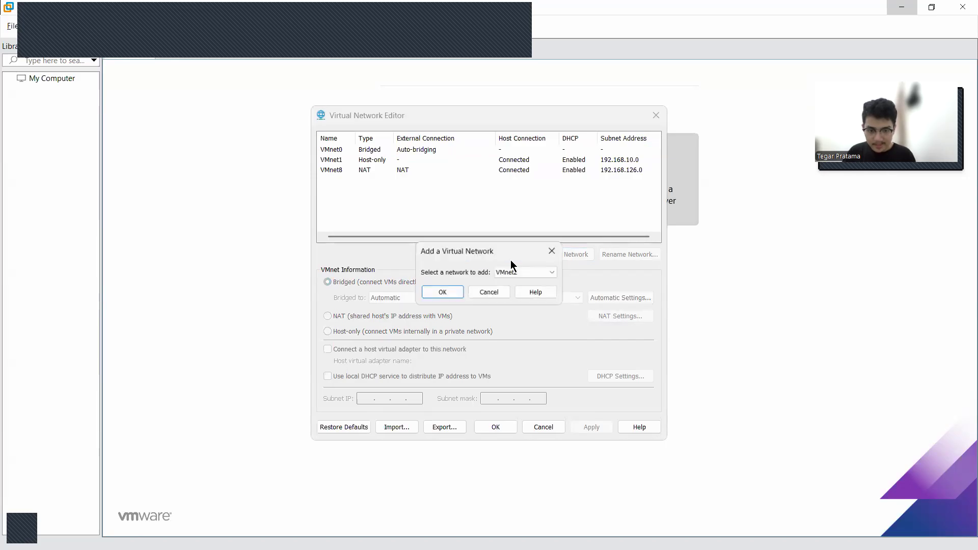
left_click(523, 271)
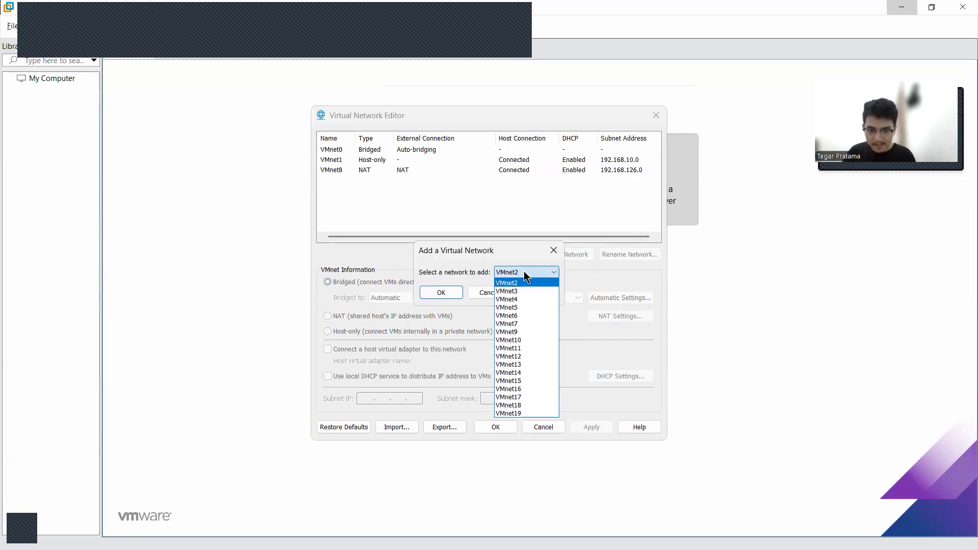
left_click(524, 273)
left_click(429, 290)
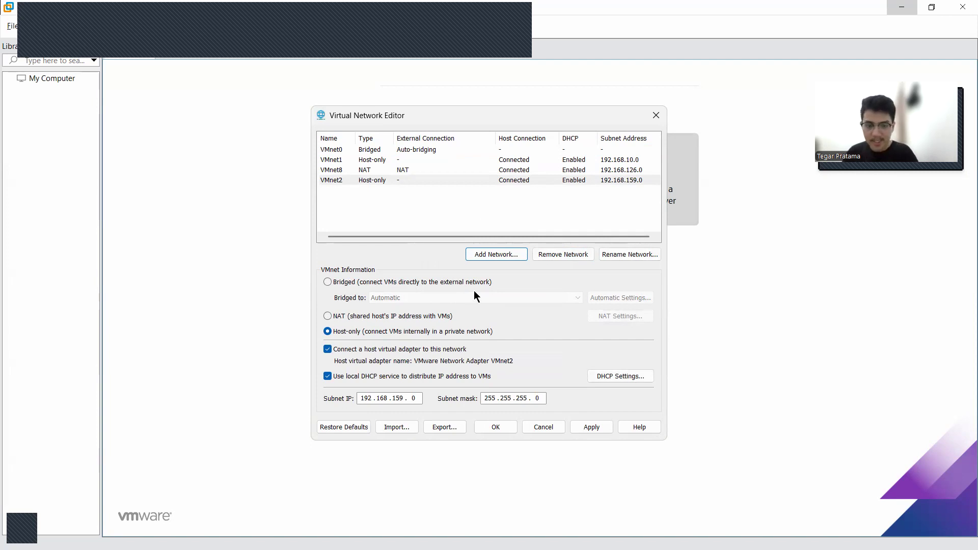
Try to change VMnet2 to Bridged, and remove the auto-bridging VMnet0 network
left_click(329, 283)
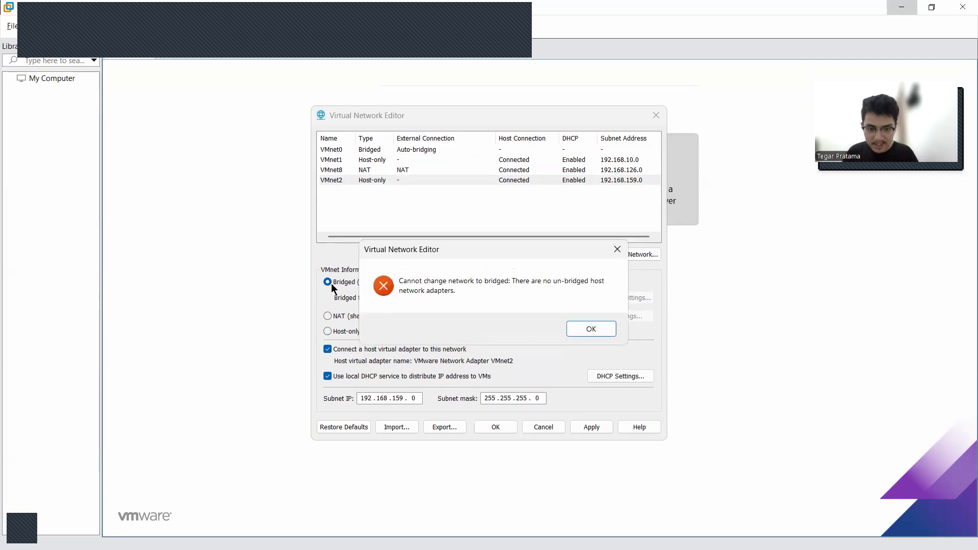
left_click(590, 329)
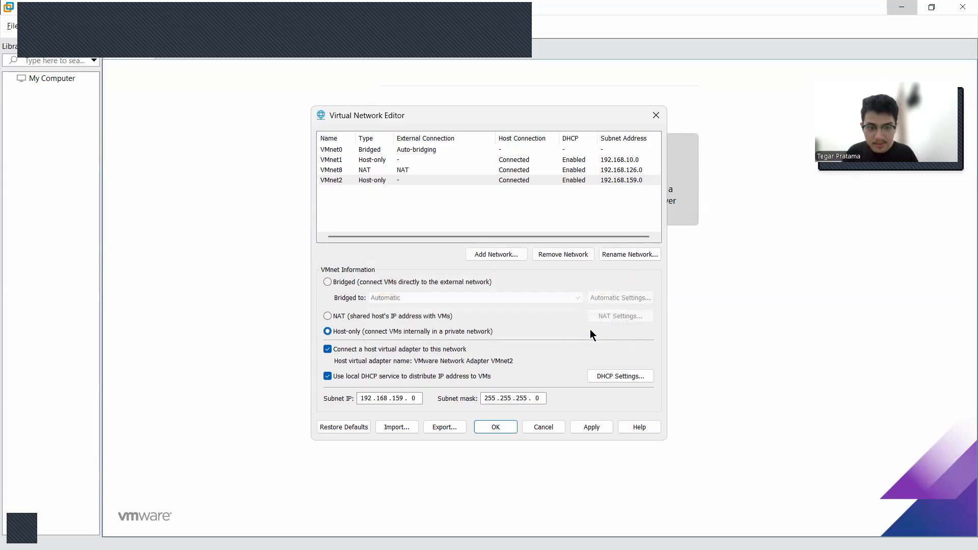
left_click(434, 151)
left_click(550, 252)
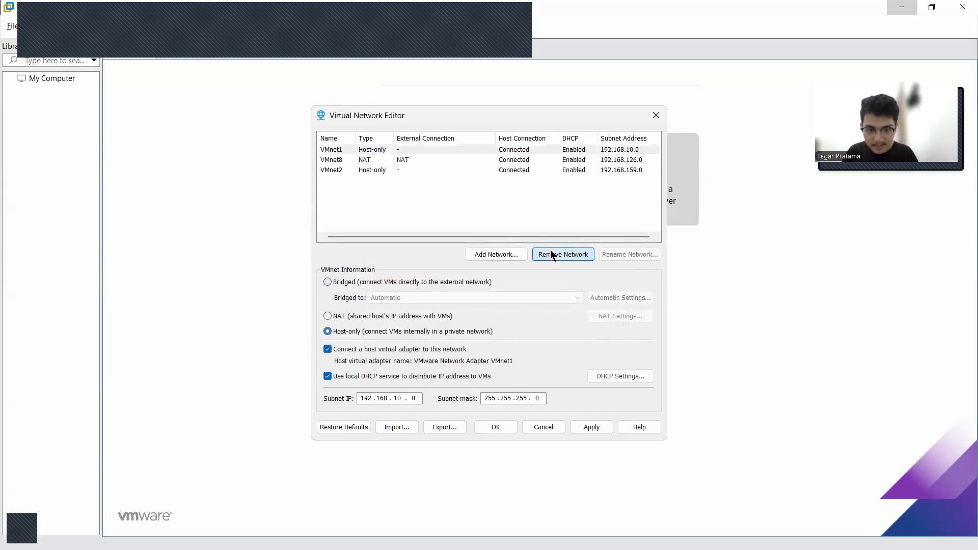
Set VMnet2 to Bridged on the MediaTek Wi-Fi 6 MT7921 Wireless LAN Card and save the network configuration
left_click(396, 170)
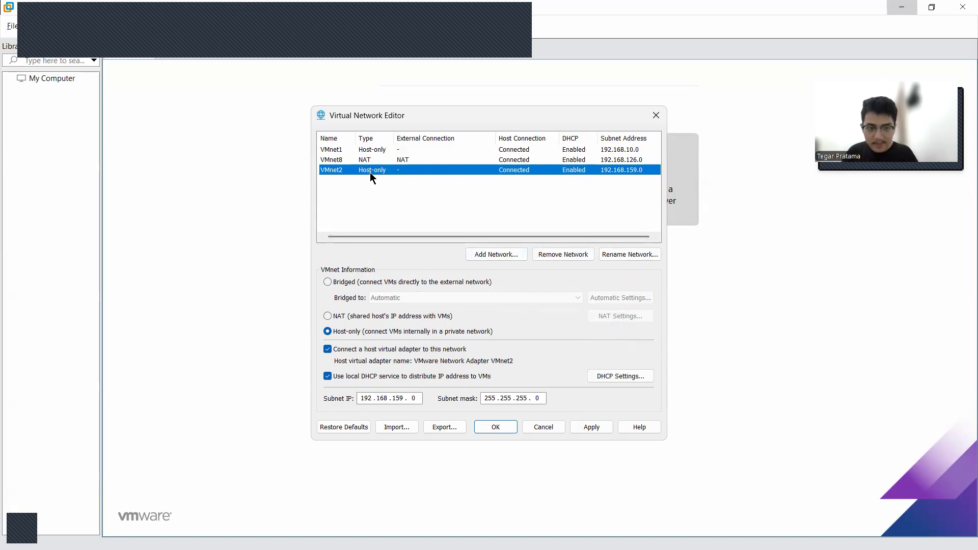
left_click(327, 278)
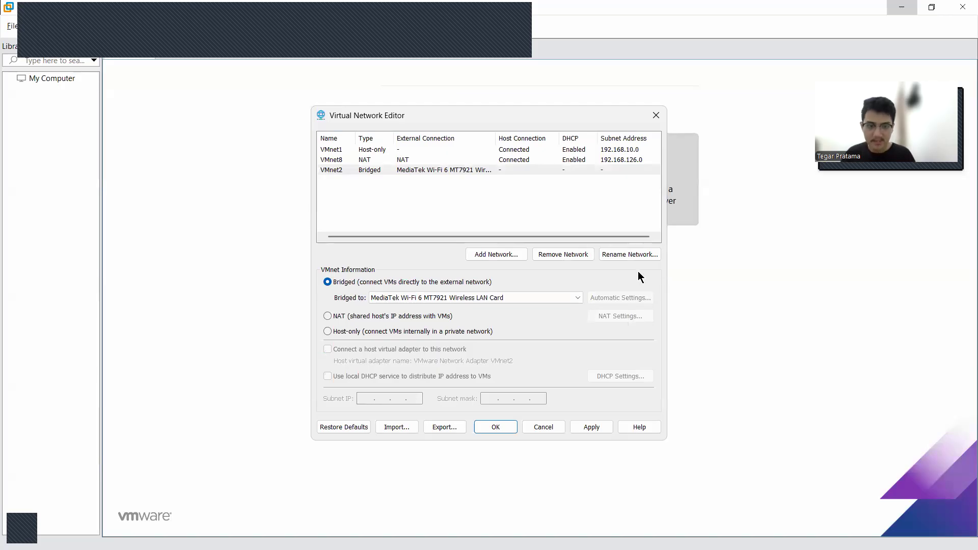
left_click(458, 301)
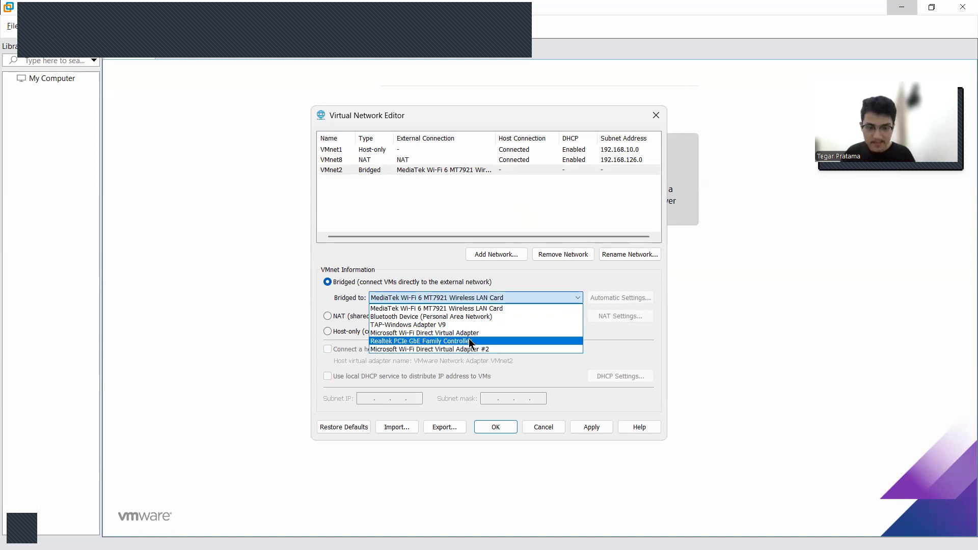
left_click(483, 307)
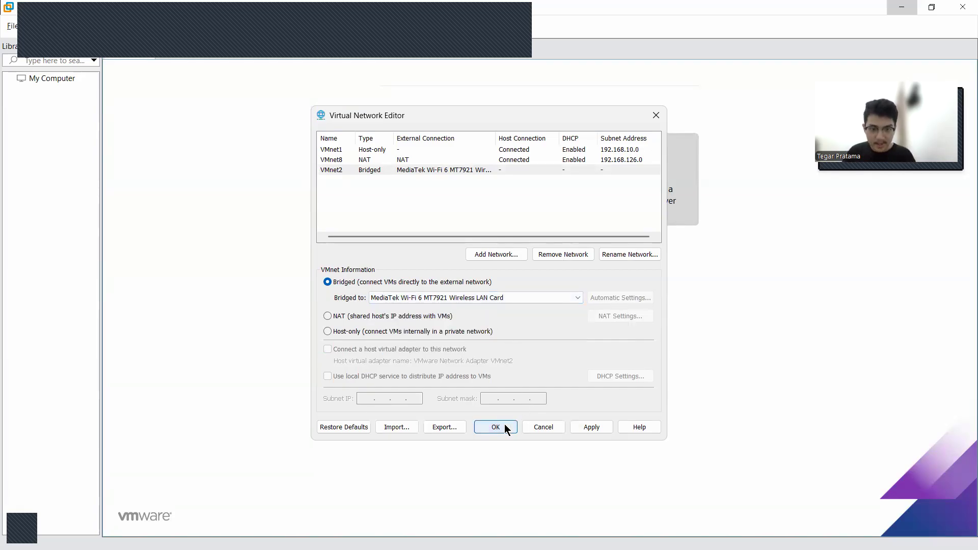
left_click(491, 426)
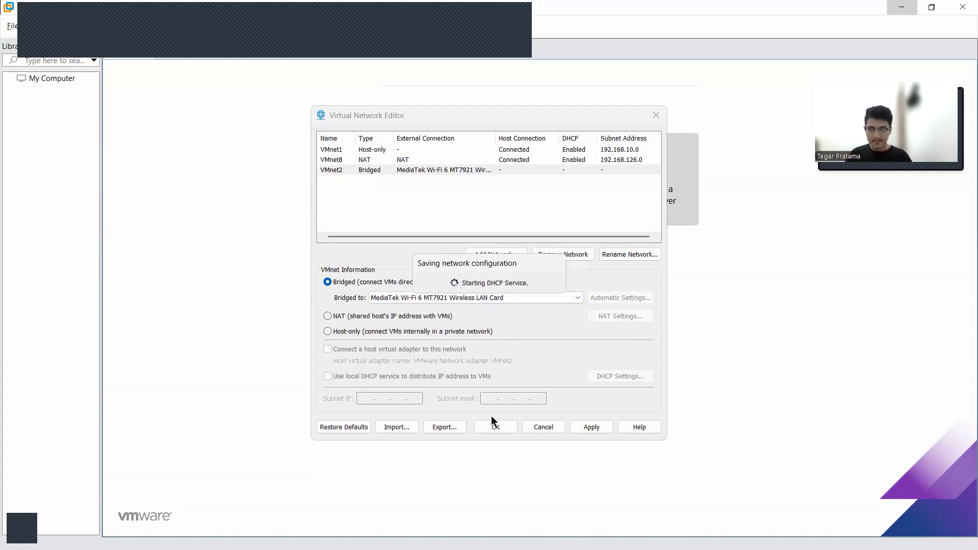
Reopen the Virtual Network Editor, check VMnet2 and VMnet8, and unlock the settings with administrator privileges
left_click(33, 28)
left_click(71, 89)
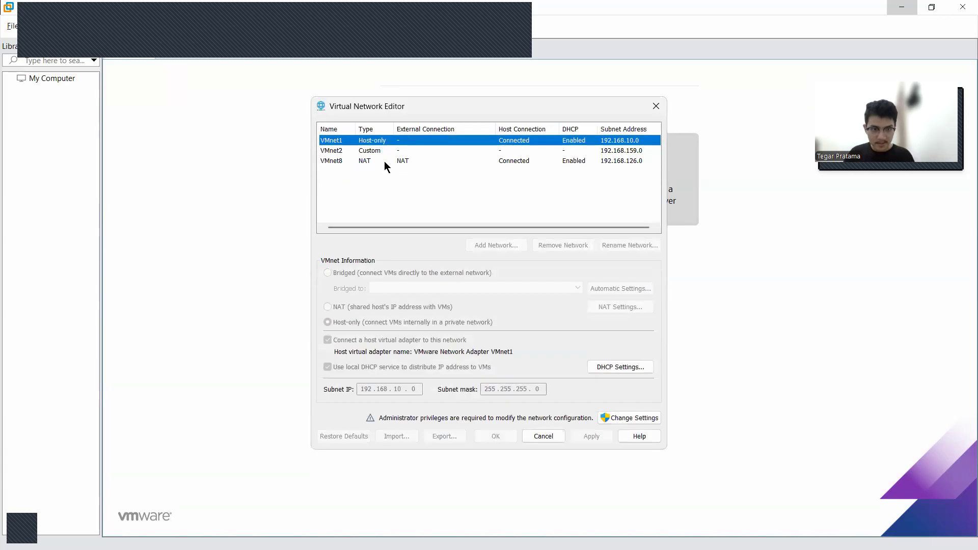
left_click(384, 151)
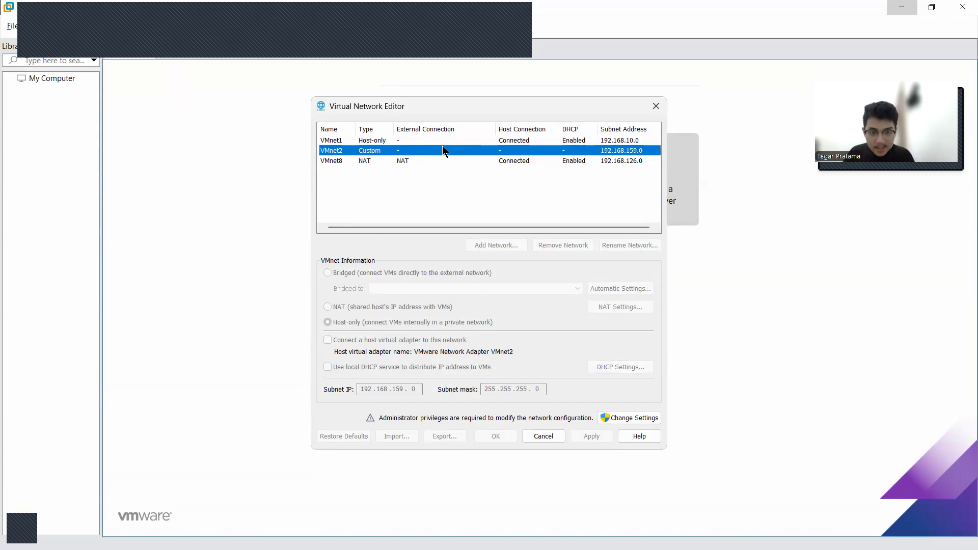
left_click(433, 161)
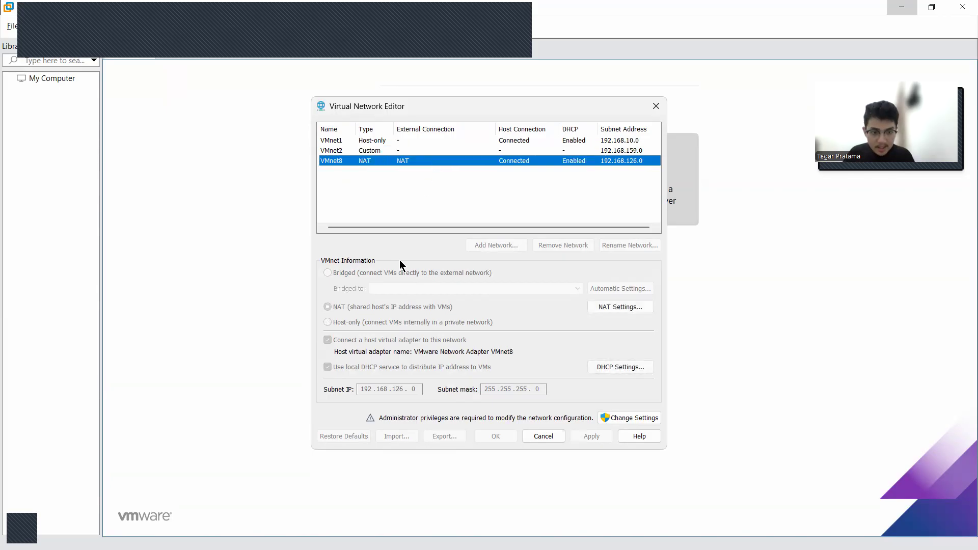
left_click(618, 415)
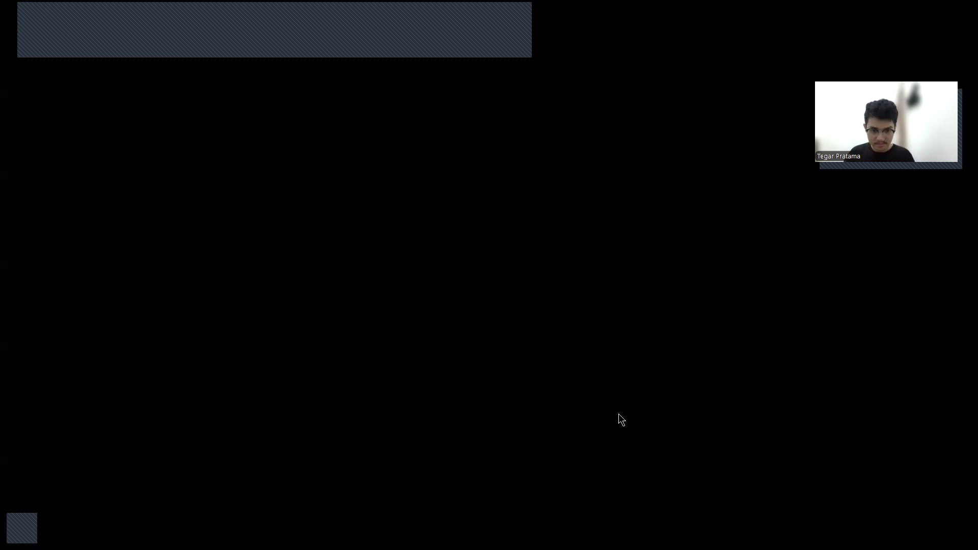
left_click(449, 371)
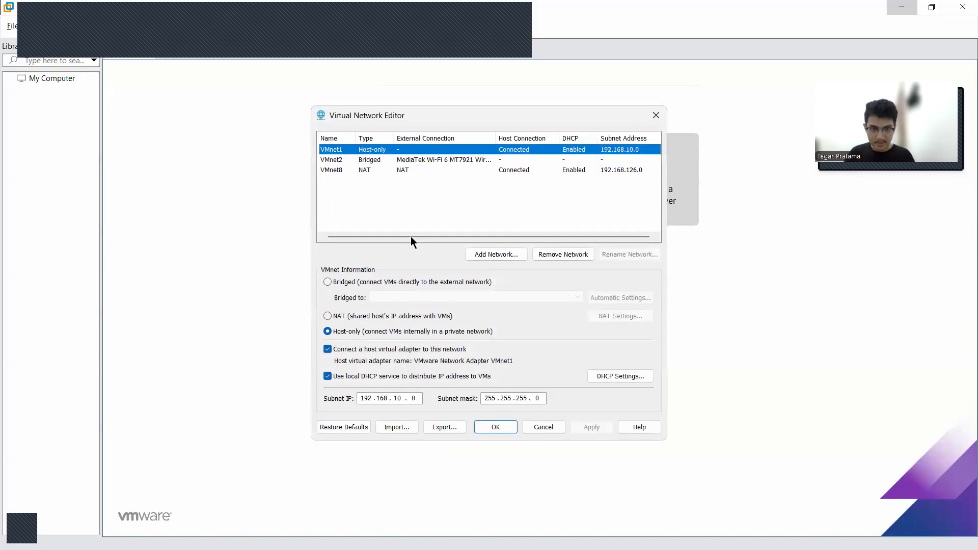
Switch VMnet2's bridged adapter to Realtek PCIe GbE Family Controller and back to MediaTek Wi-Fi 6 MT7921 Wireless LAN Card
left_click(378, 161)
left_click(377, 149)
left_click(381, 163)
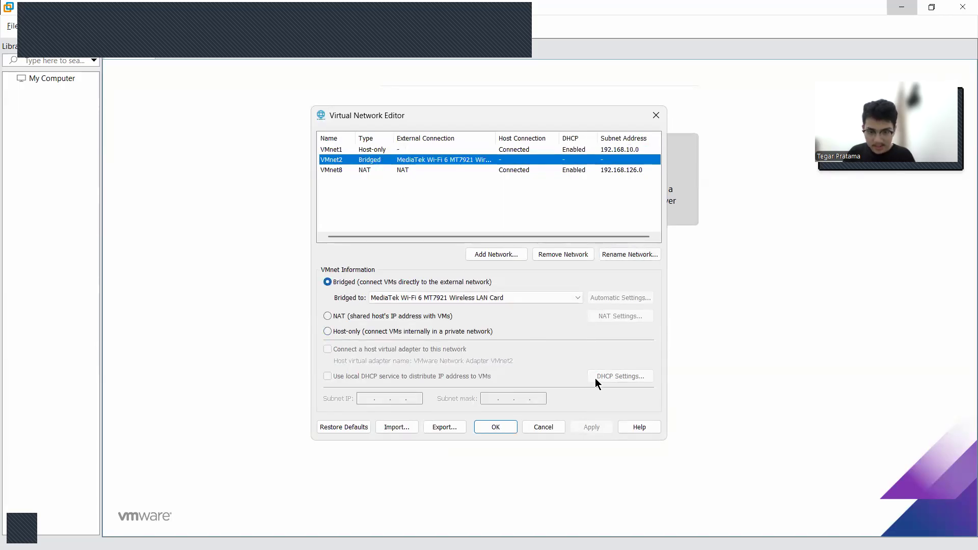
left_click(570, 297)
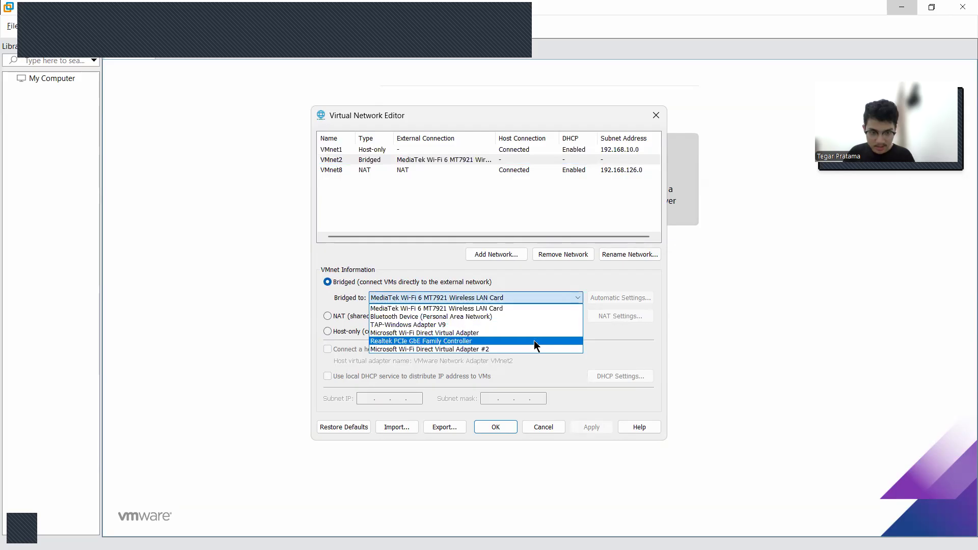
left_click(528, 341)
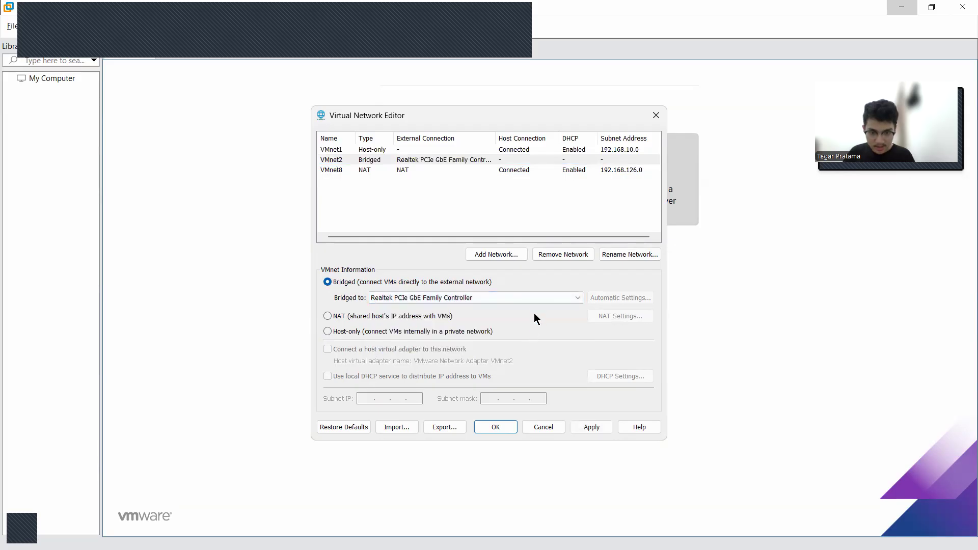
left_click(522, 297)
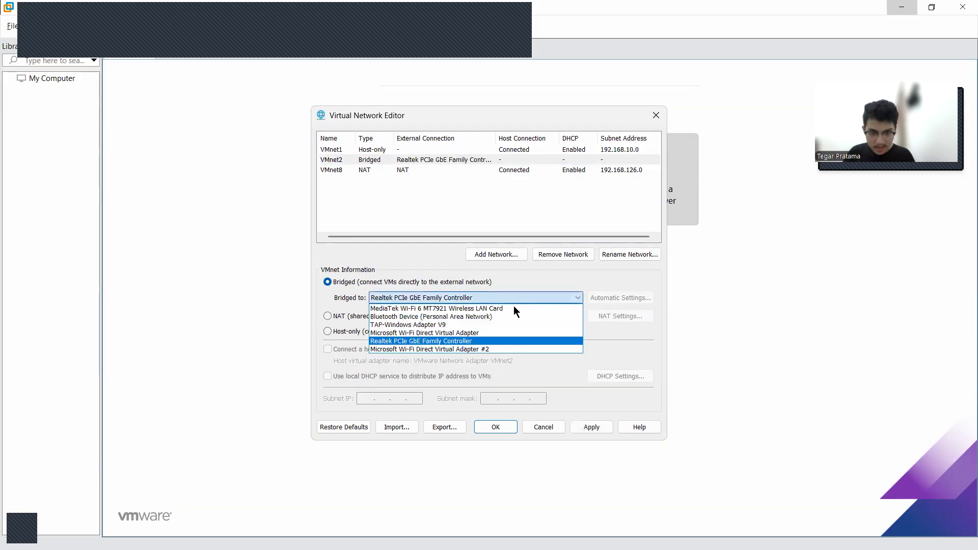
left_click(510, 309)
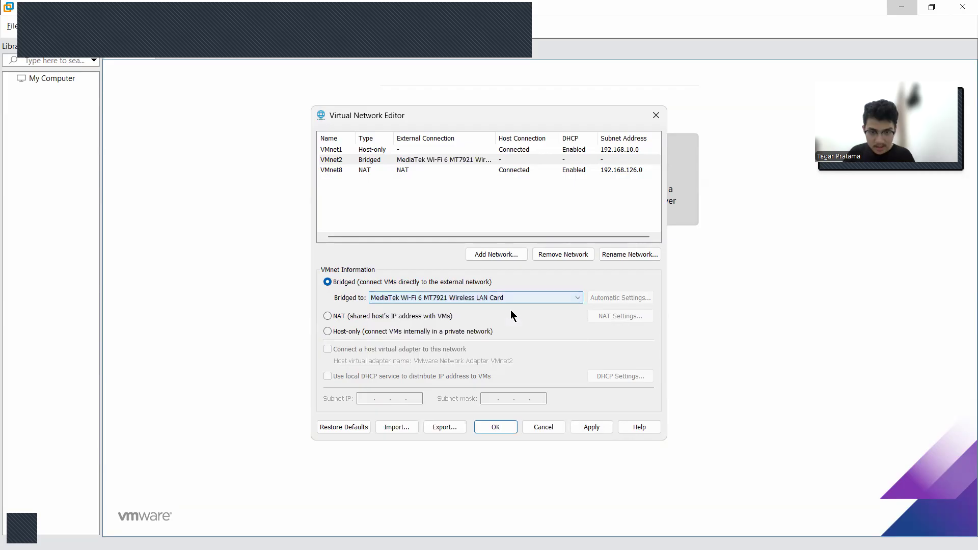
Rename the VMnet2 network to Bridge
left_click(383, 163)
left_click(604, 256)
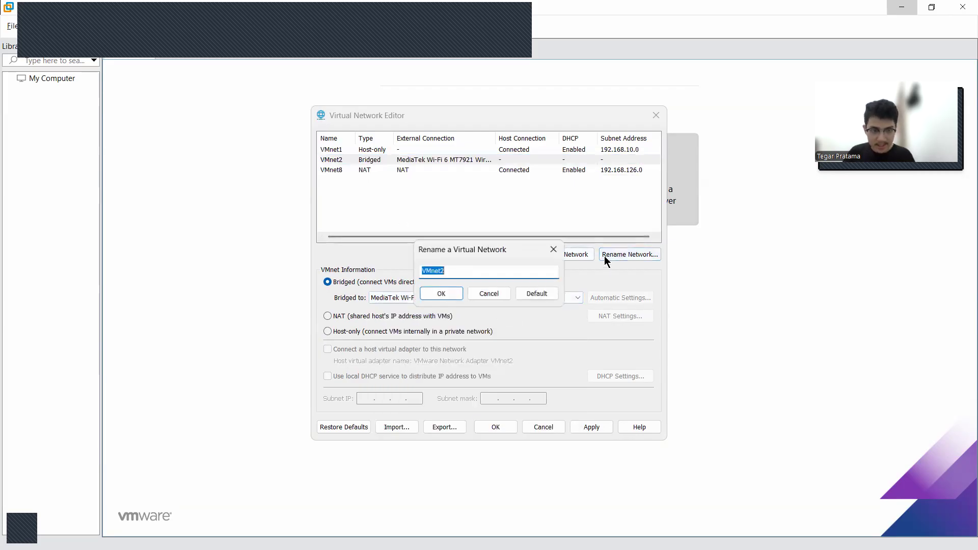
type("Bridge")
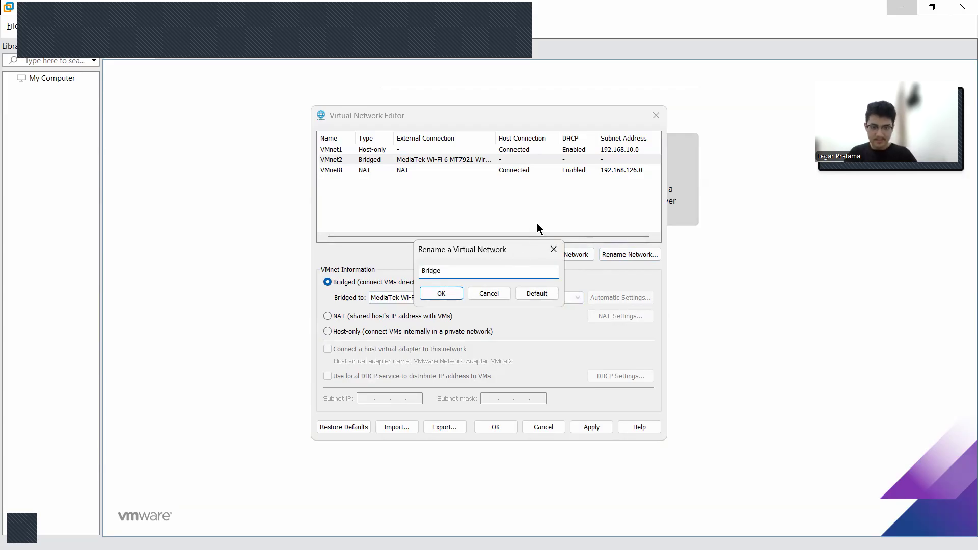
left_click(446, 294)
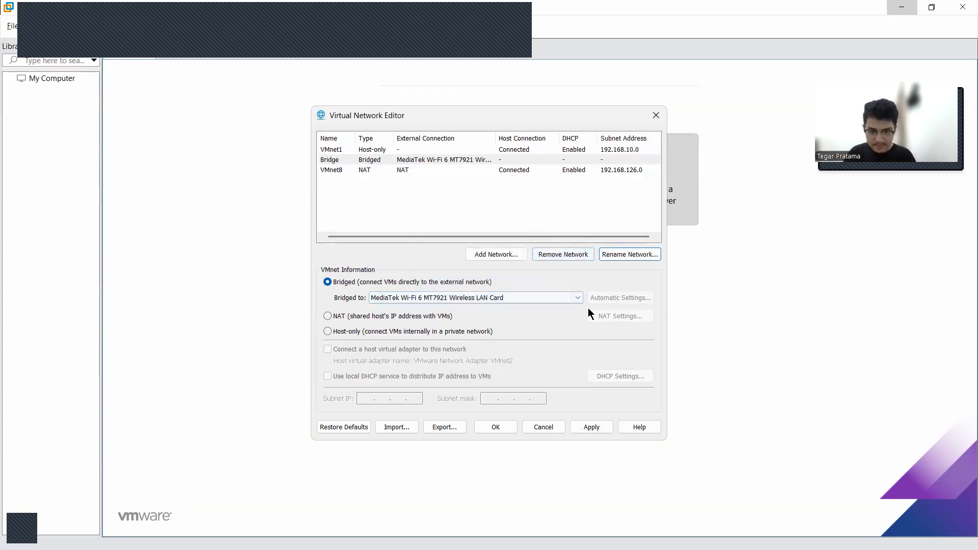
Add the virtual network VMnet3
left_click(410, 197)
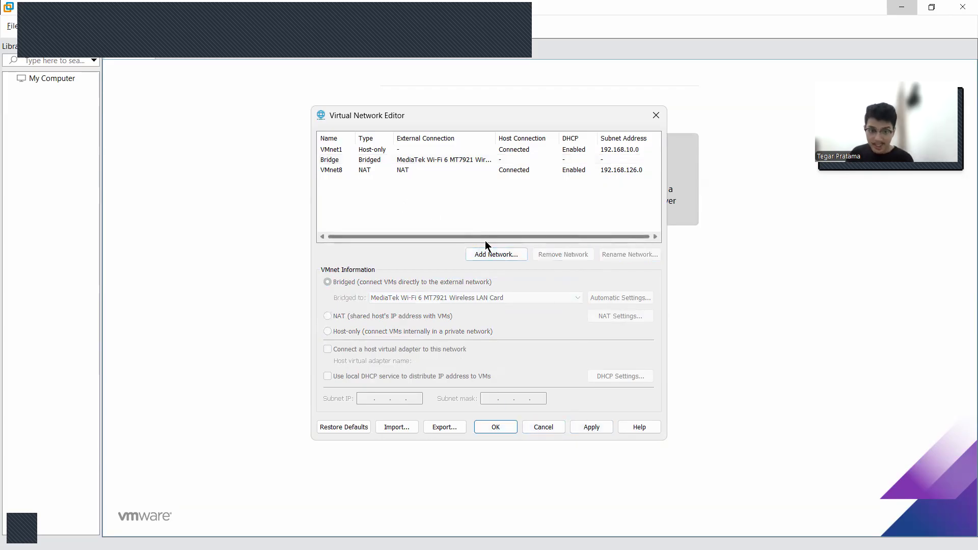
left_click(493, 254)
left_click(514, 269)
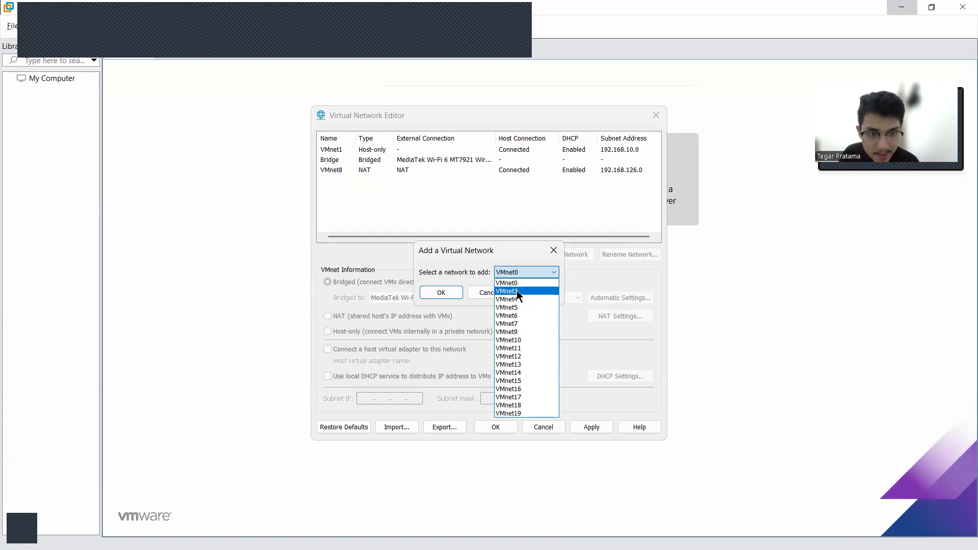
left_click(516, 290)
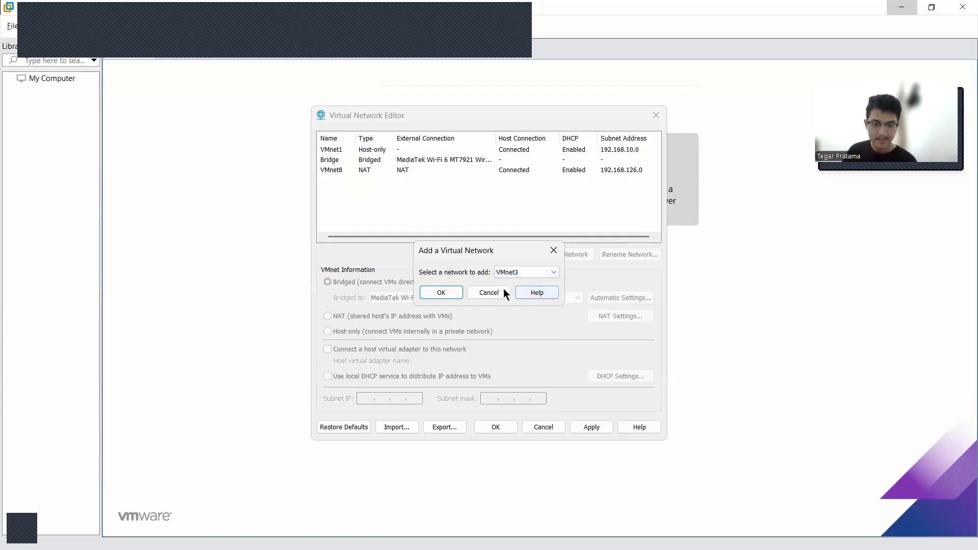
left_click(441, 293)
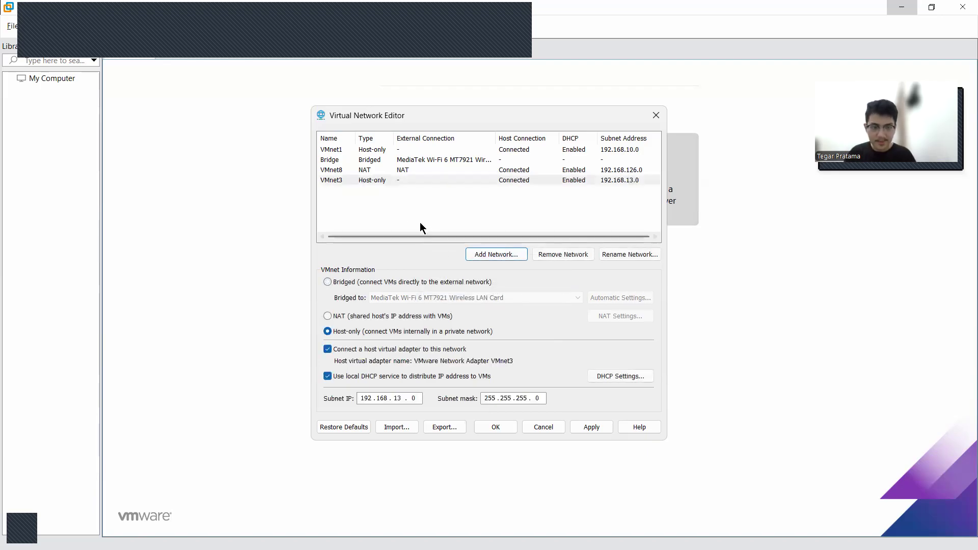
Turn off the host virtual adapter connection for the VMnet3 network
left_click(374, 181)
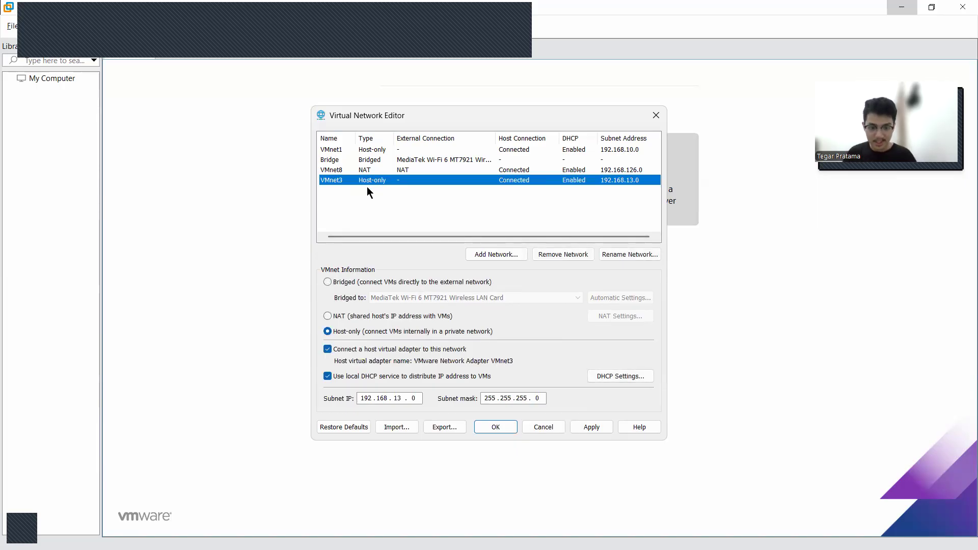
left_click(393, 336)
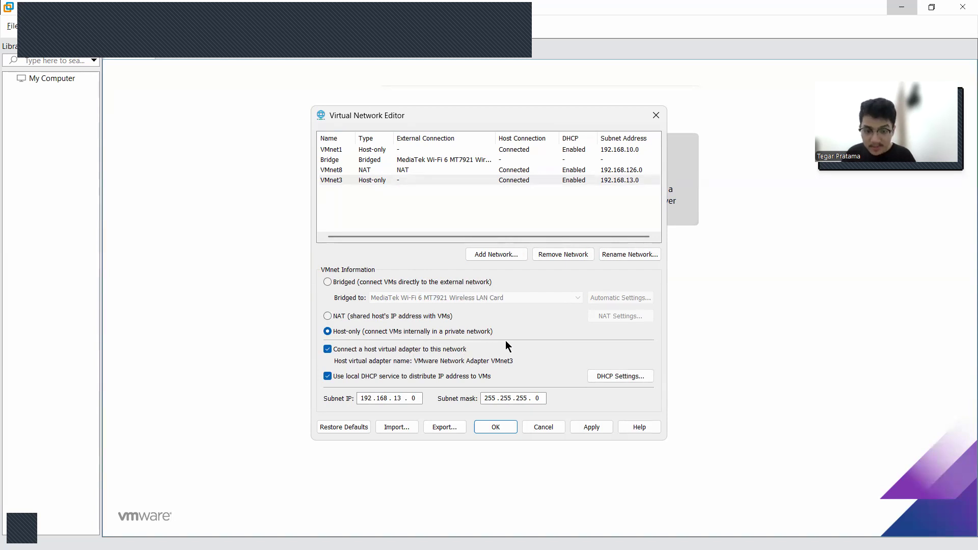
left_click(406, 349)
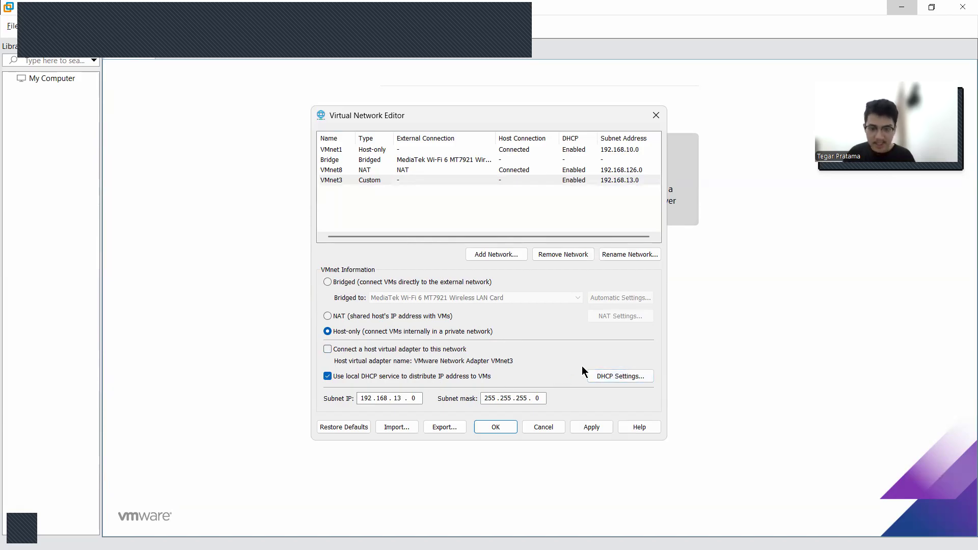
Check the DHCP settings of the VMnet3 network and rename it to Host Only
left_click(606, 376)
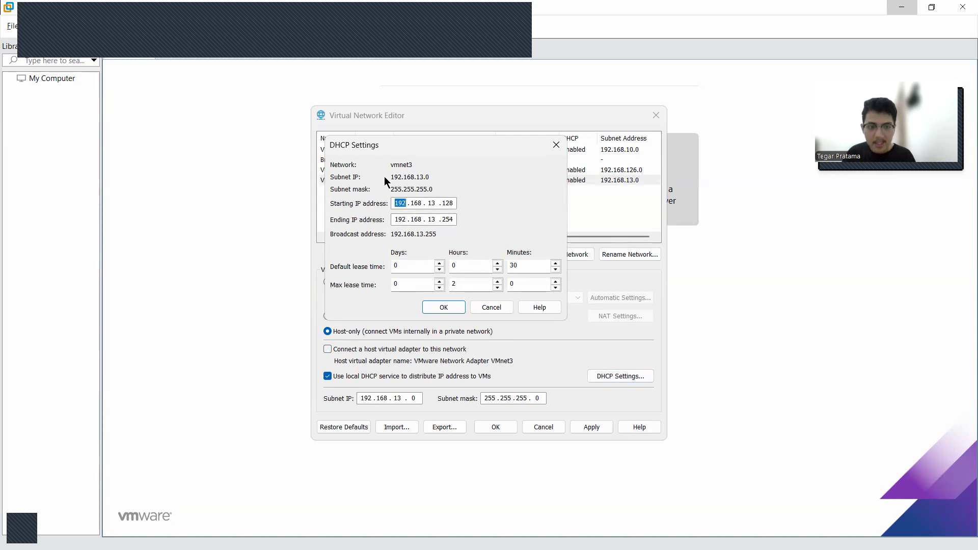
left_click(444, 307)
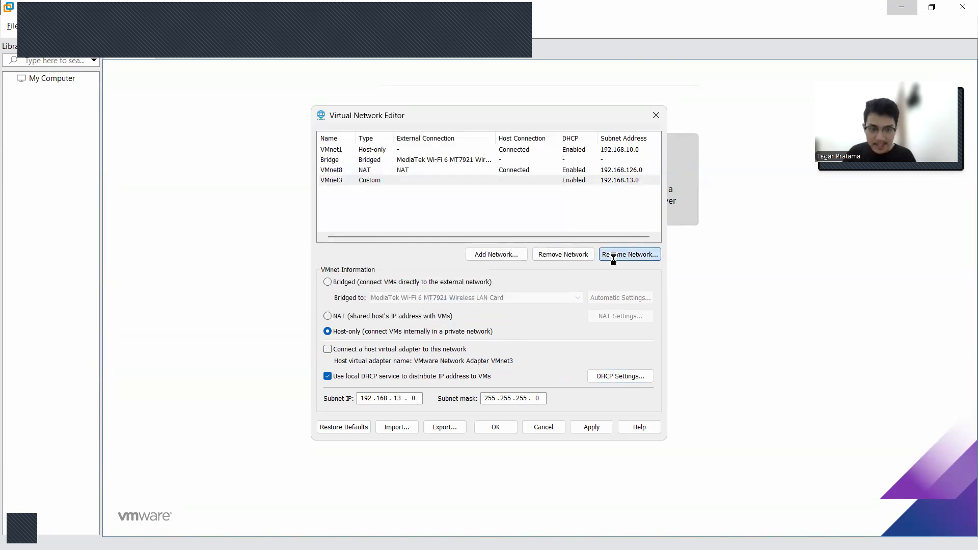
left_click(613, 259)
type("Host")
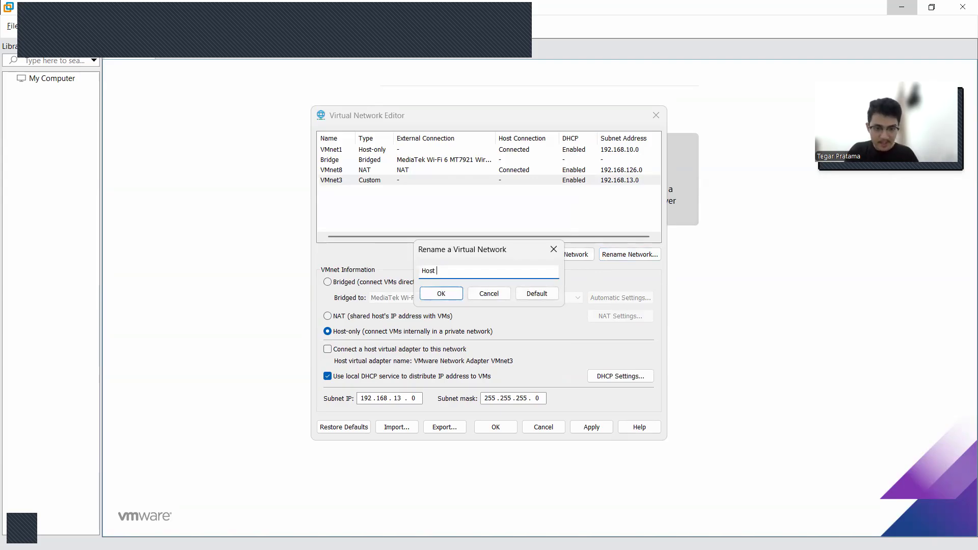
type(" Only")
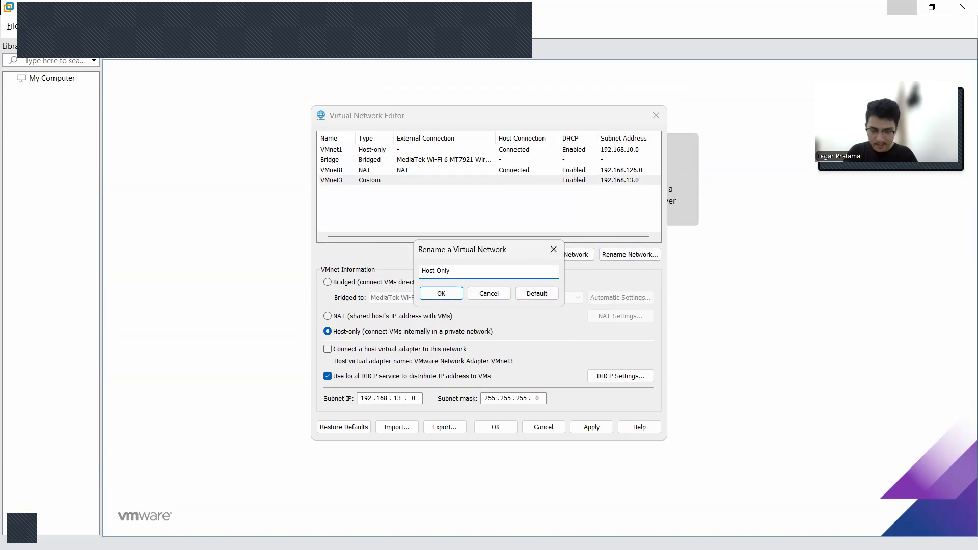
left_click(430, 291)
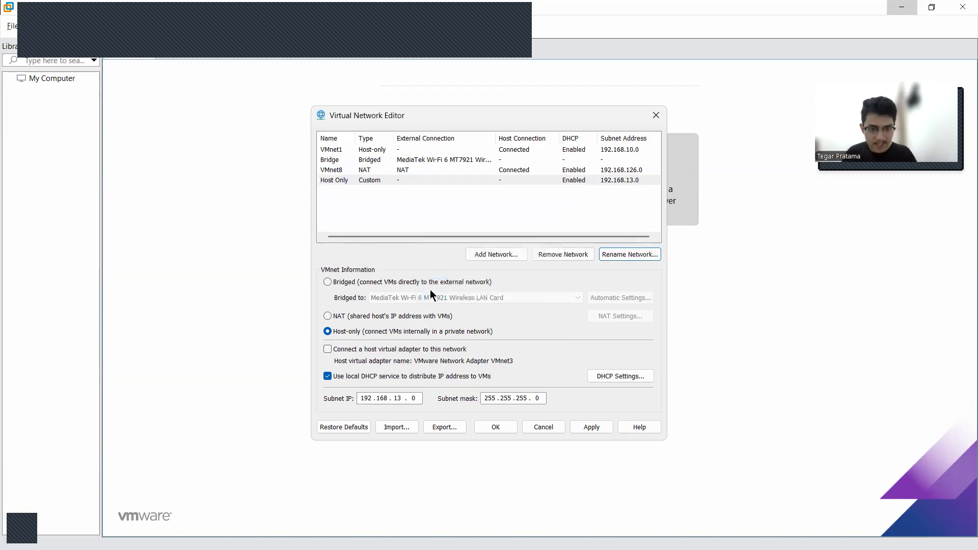
left_click(423, 210)
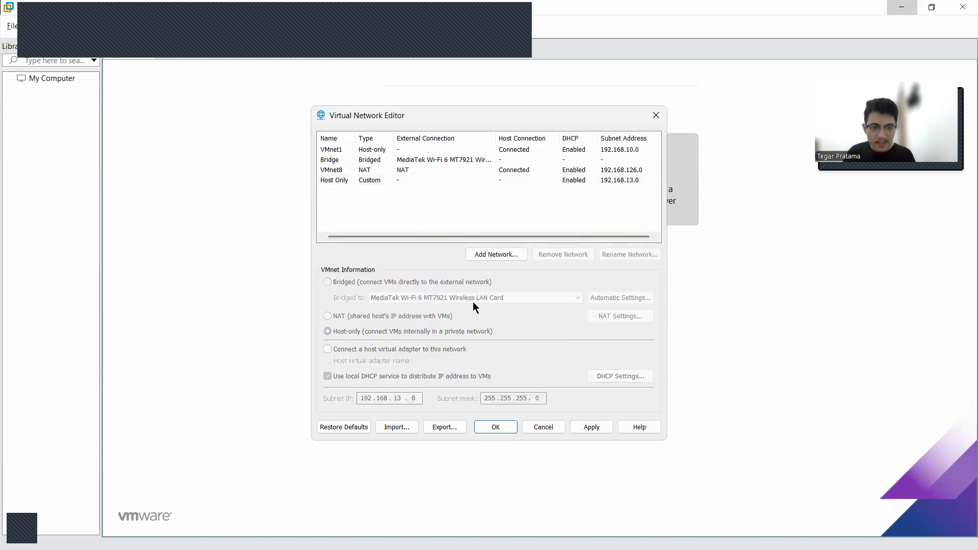
Add the virtual network VMnet4
left_click(493, 254)
left_click(514, 273)
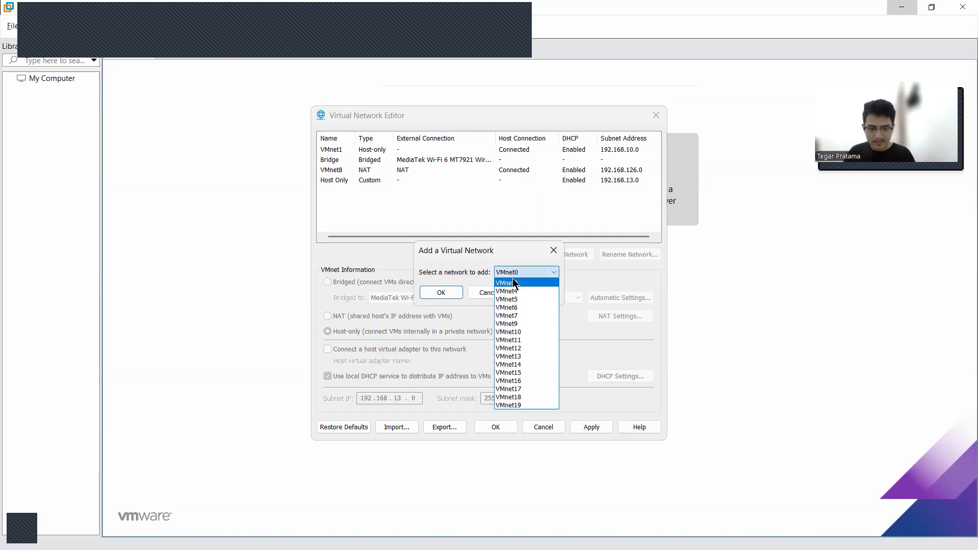
left_click(511, 290)
left_click(441, 293)
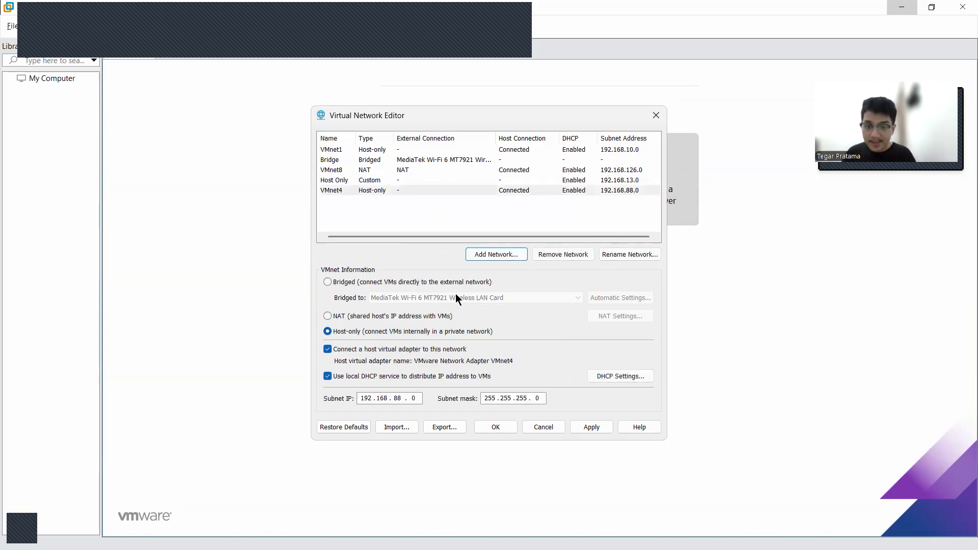
Try to change the VMnet4 network from host-only to NAT while VMnet8 is still the NAT network
left_click(437, 172)
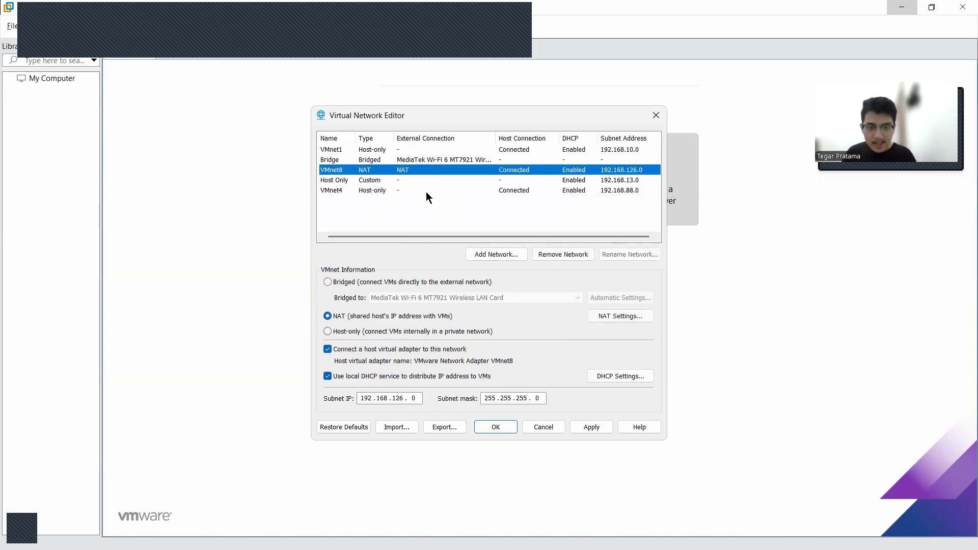
left_click(426, 191)
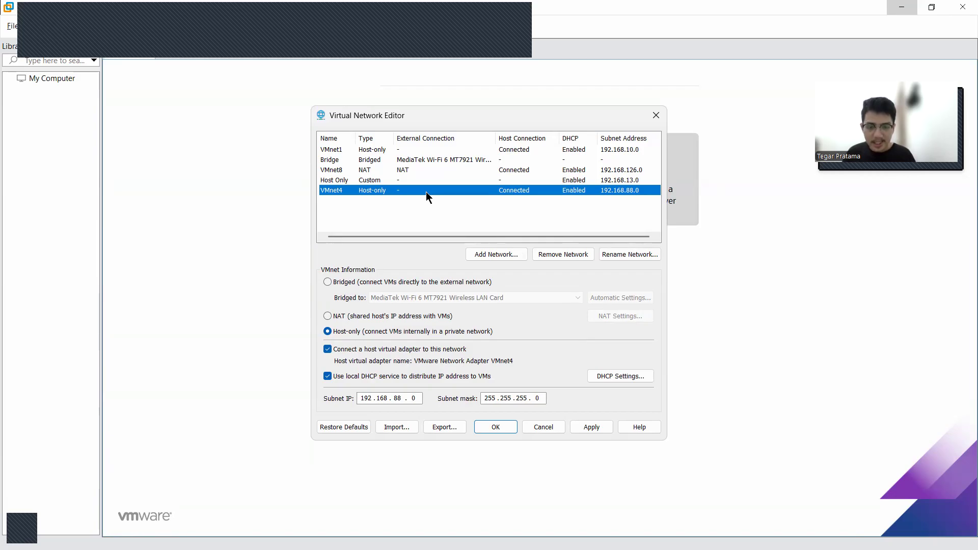
left_click(396, 316)
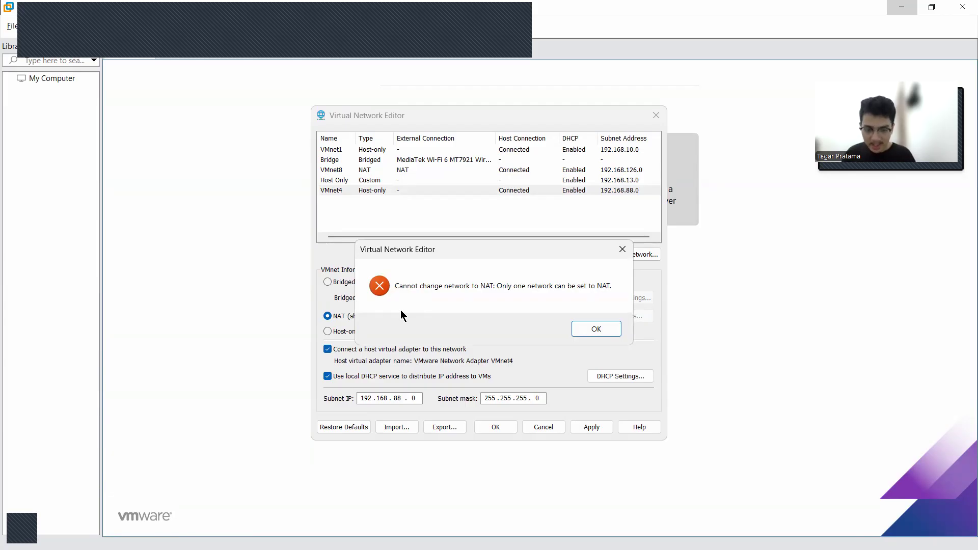
left_click(596, 329)
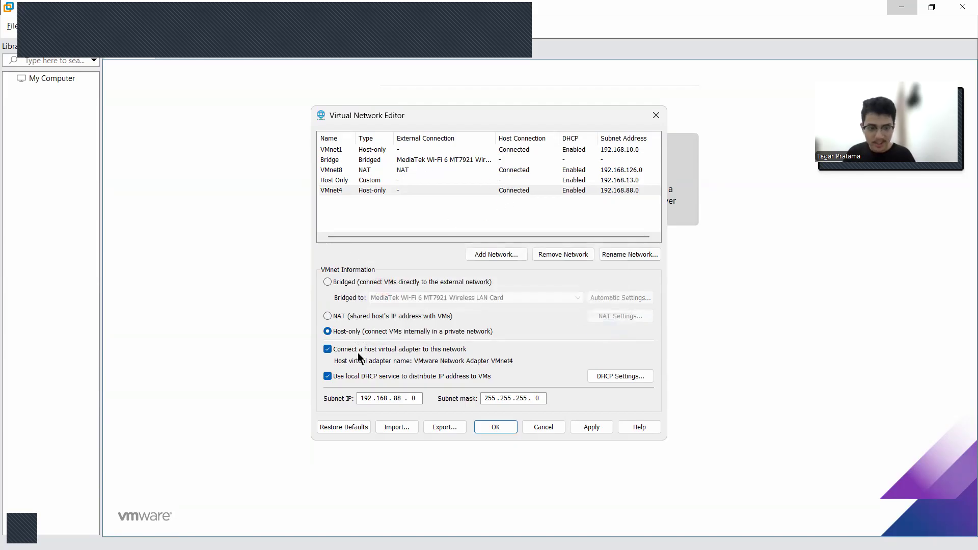
Turn off VMnet4's host virtual adapter connection and remove that network
left_click(326, 350)
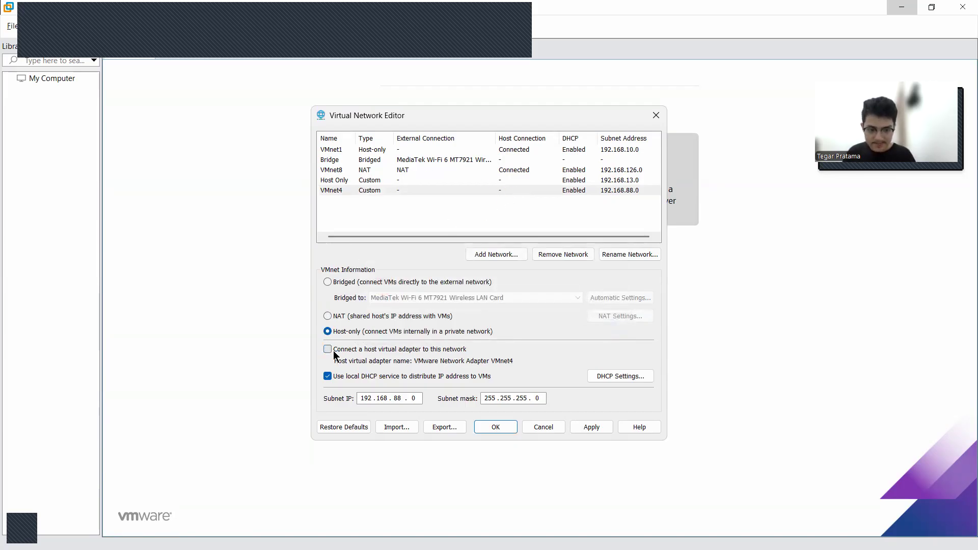
left_click(579, 257)
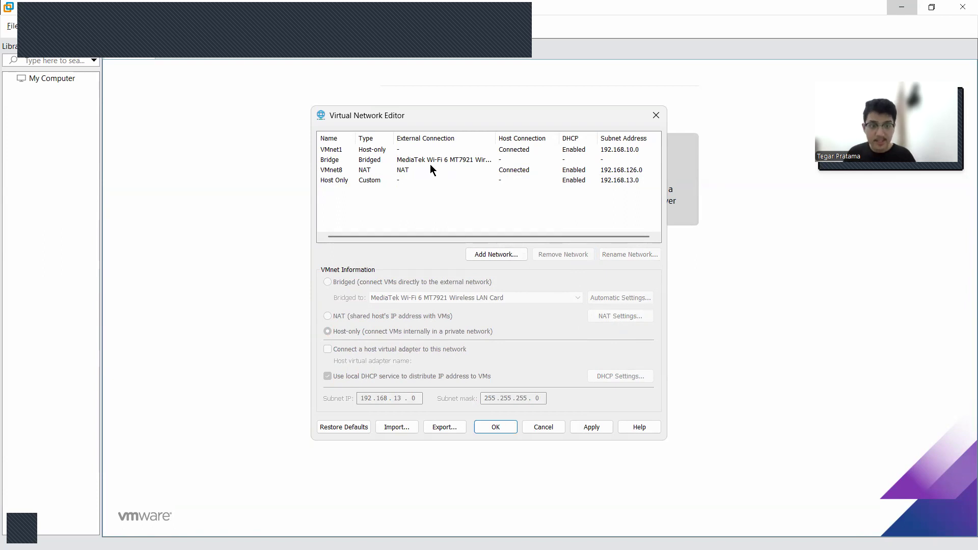
Remove the existing NAT network VMnet8
left_click(409, 179)
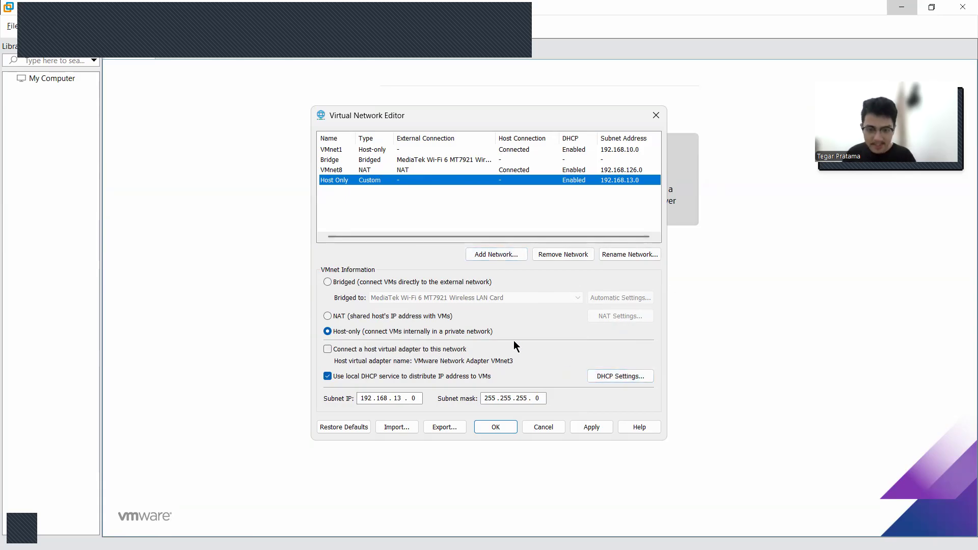
left_click(408, 202)
left_click(381, 170)
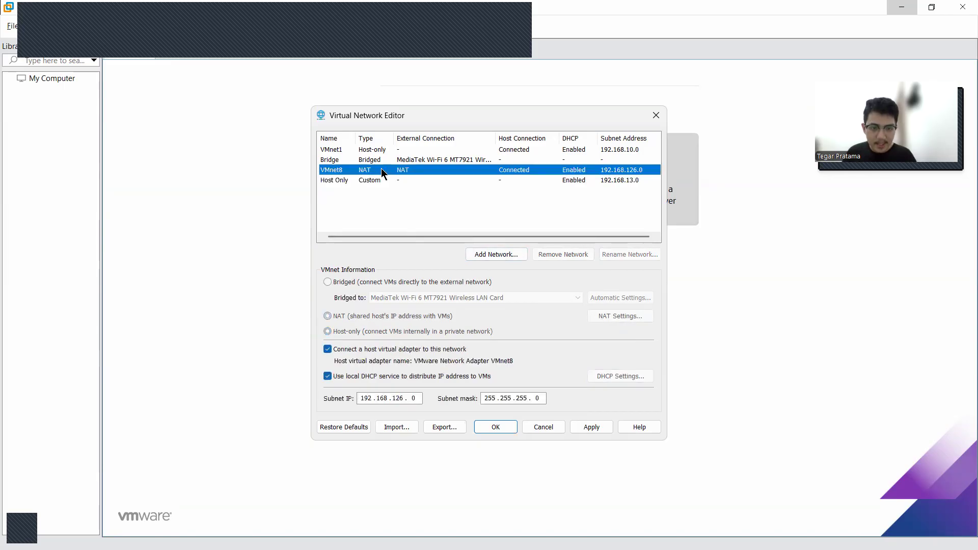
left_click(549, 253)
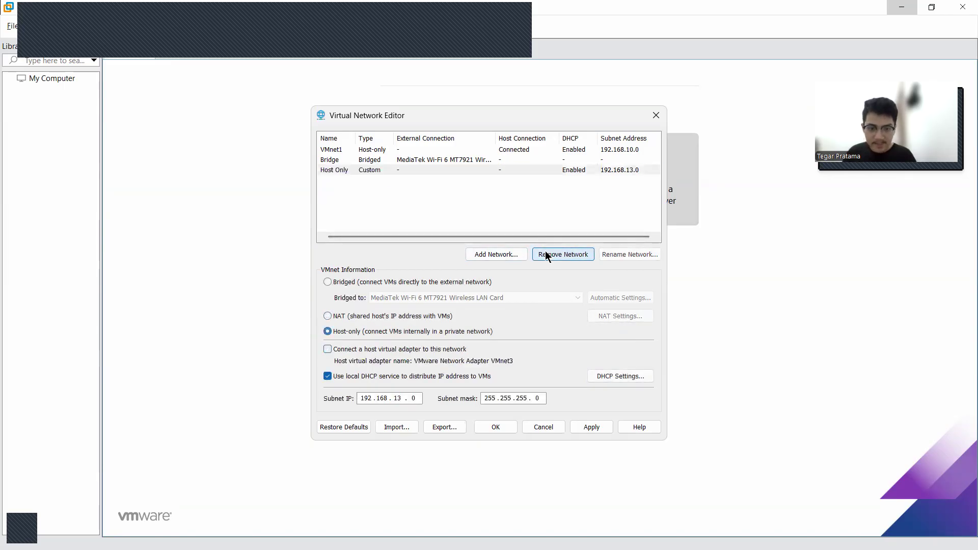
Add VMnet4 again as a new virtual network
left_click(499, 254)
left_click(504, 273)
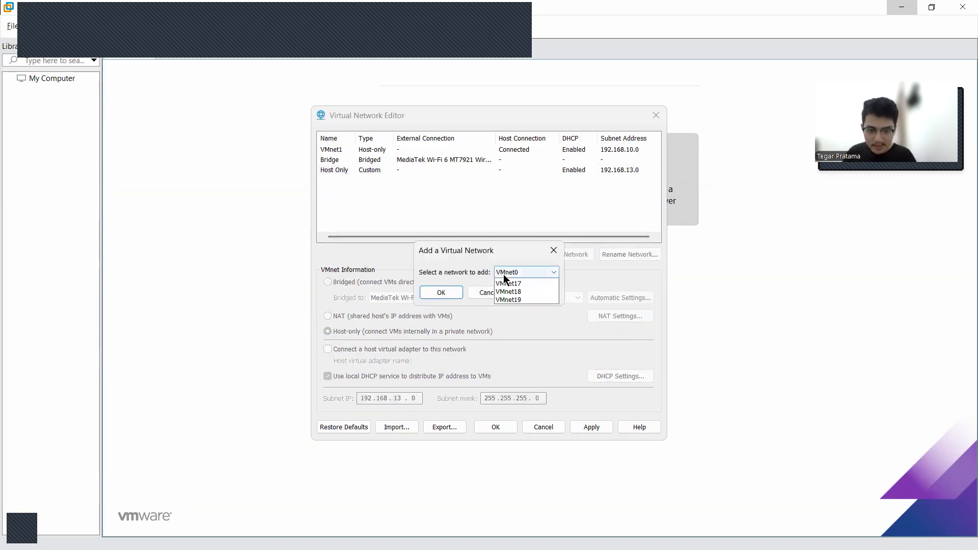
left_click(510, 307)
left_click(442, 292)
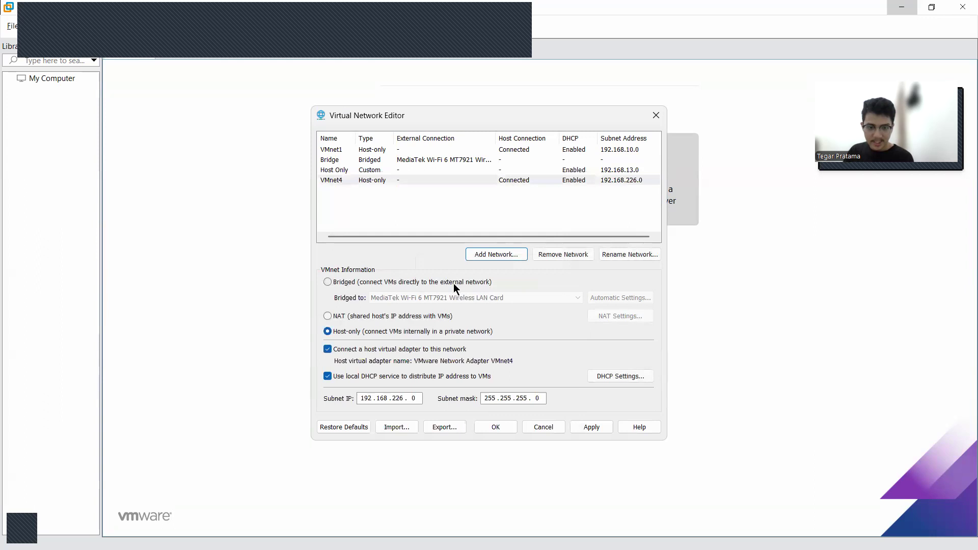
Change VMnet4 to a NAT network with its host virtual adapter connection turned off, keeping the default NAT settings
left_click(359, 181)
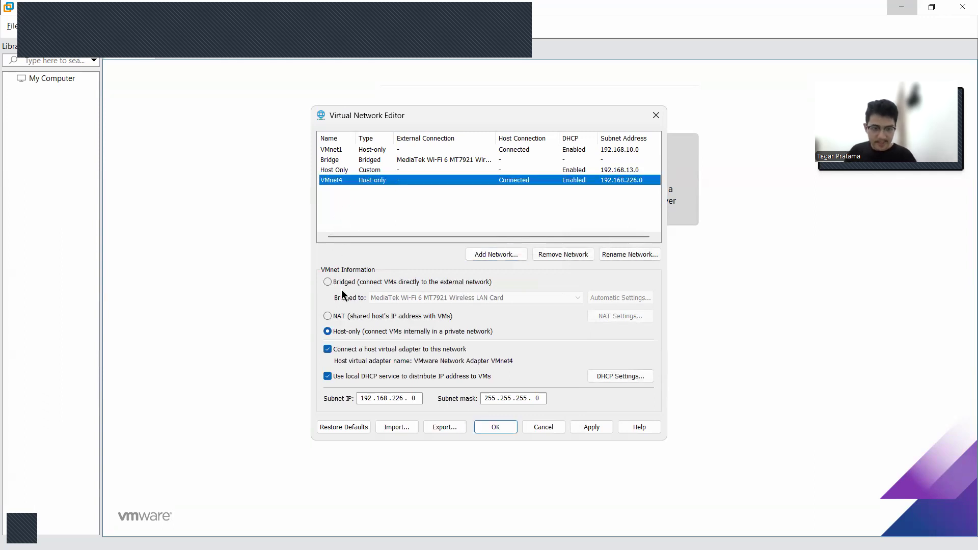
left_click(336, 316)
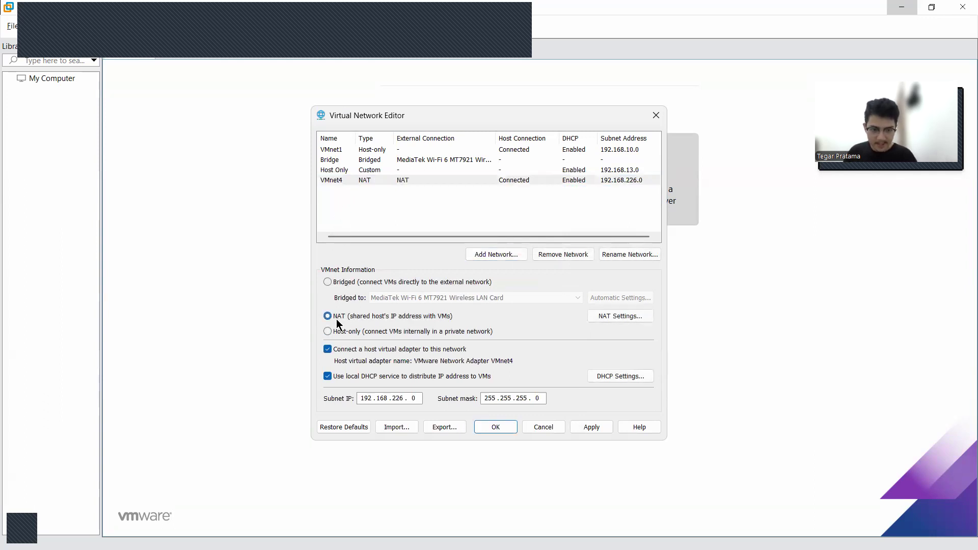
left_click(602, 316)
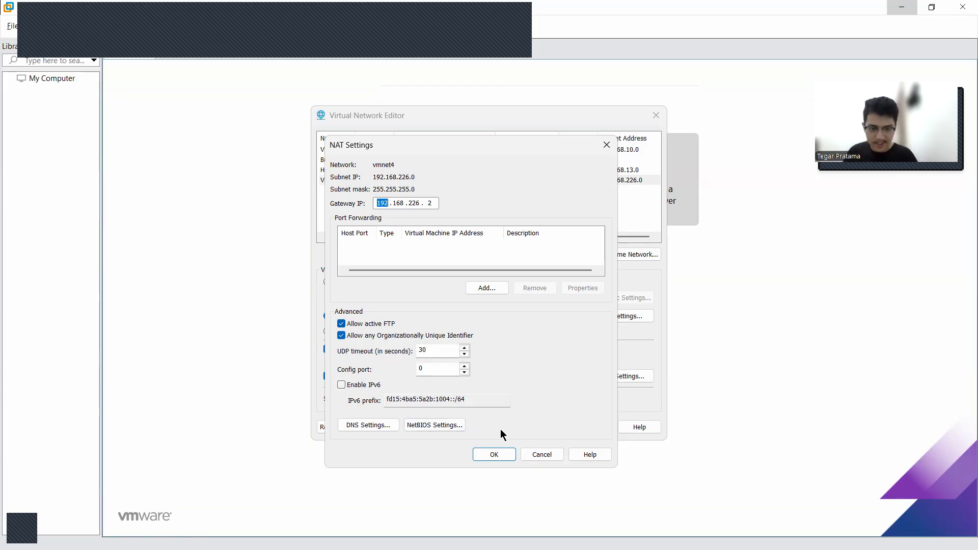
left_click(502, 454)
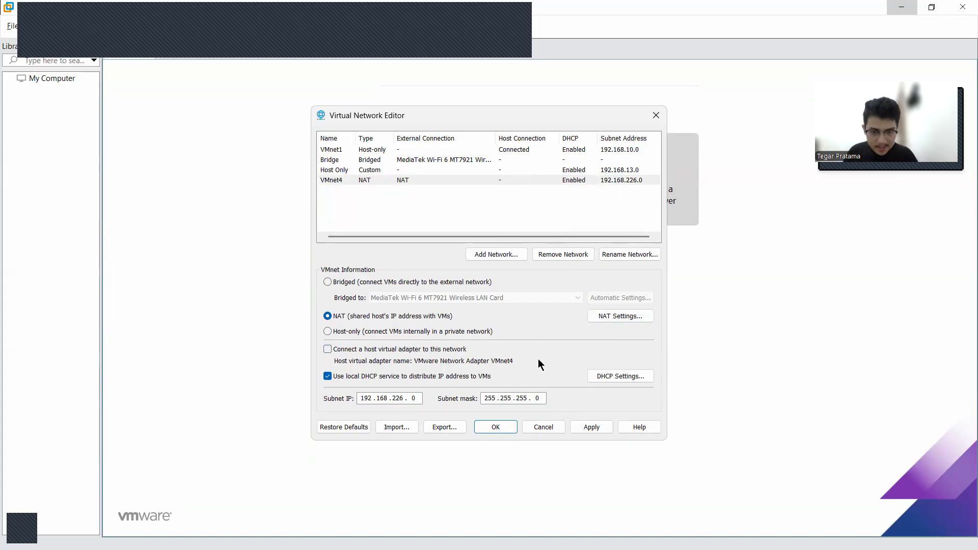
Rename the VMnet4 network to NAT
left_click(611, 256)
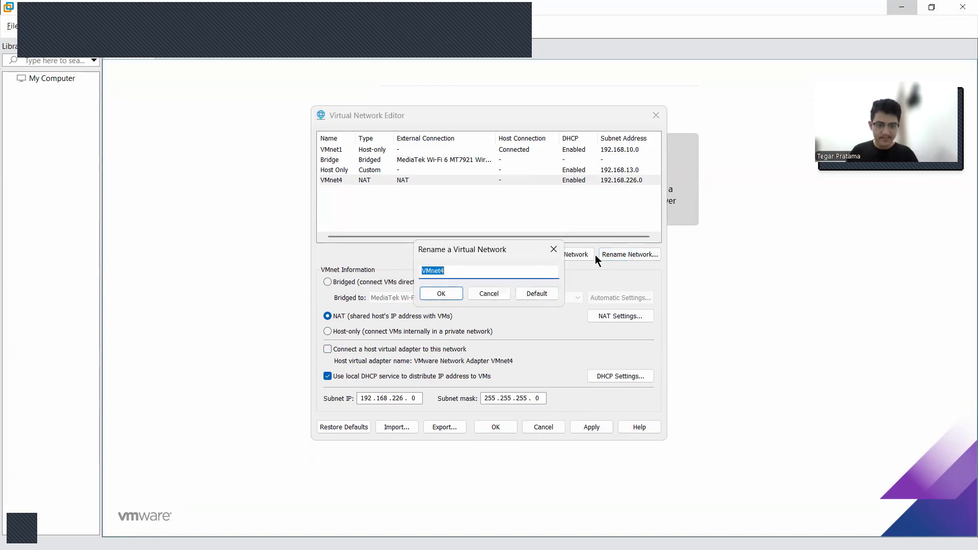
type("NAT")
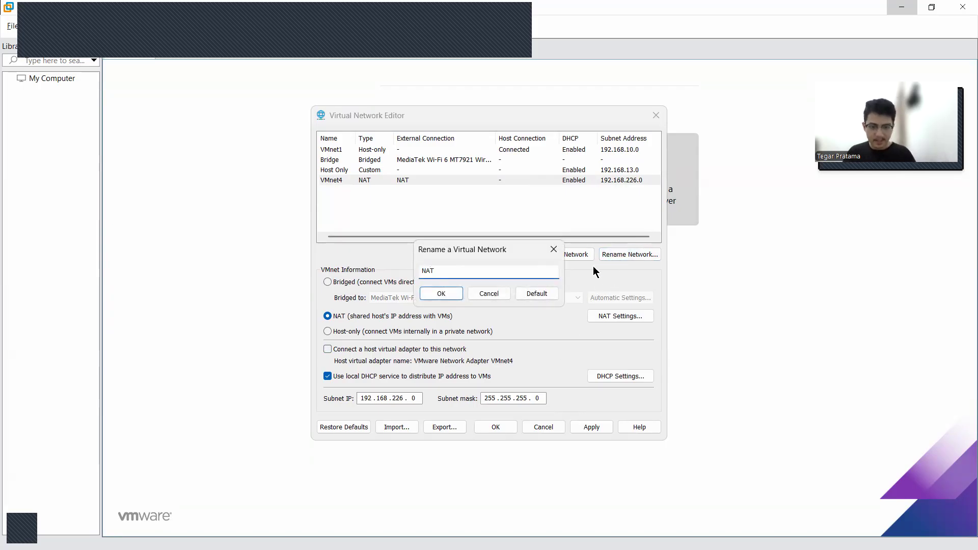
left_click(447, 296)
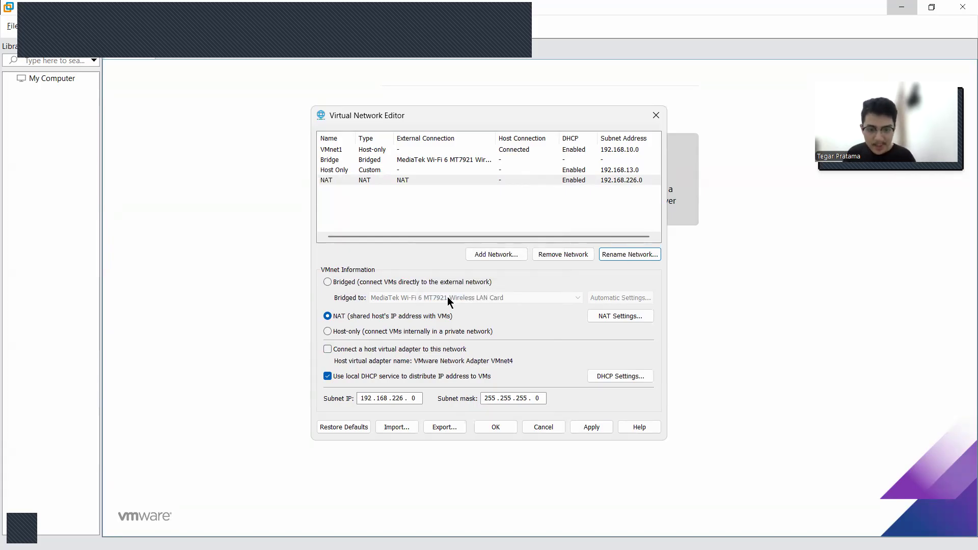
left_click(447, 221)
Review the Bridge, Host Only and NAT network configurations, including the NAT network's NAT and DHCP settings
left_click(436, 160)
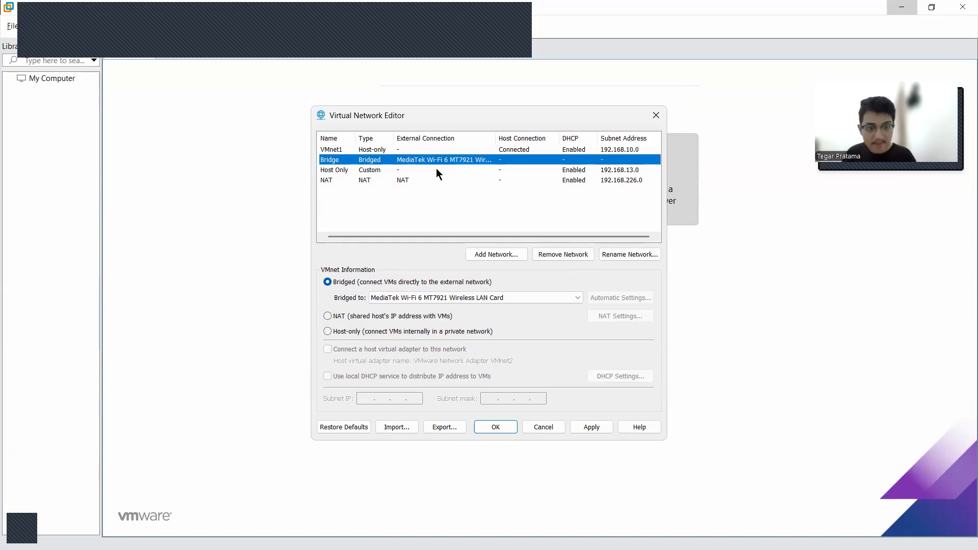
left_click(436, 170)
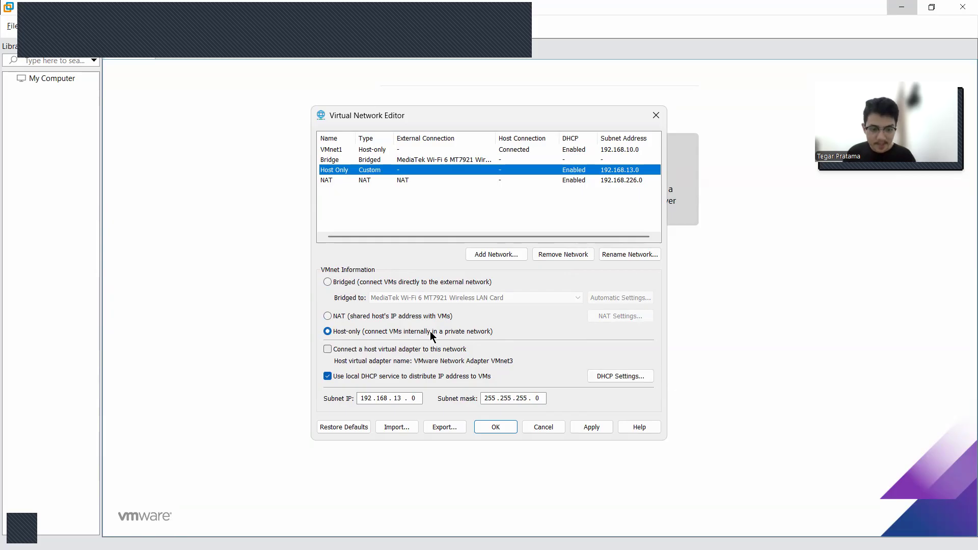
left_click(427, 181)
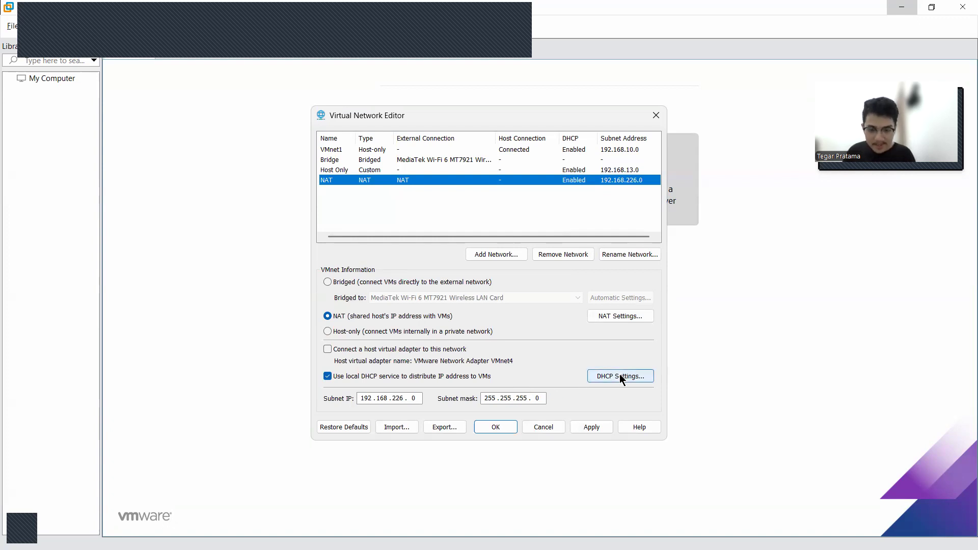
left_click(614, 317)
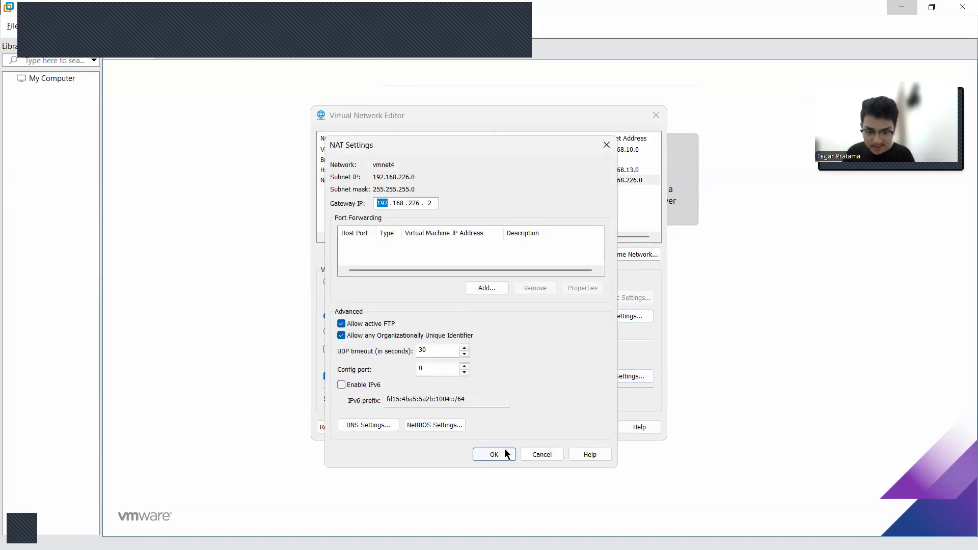
left_click(507, 453)
left_click(645, 376)
left_click(448, 309)
Apply the virtual network changes and close the Virtual Network Editor
left_click(585, 427)
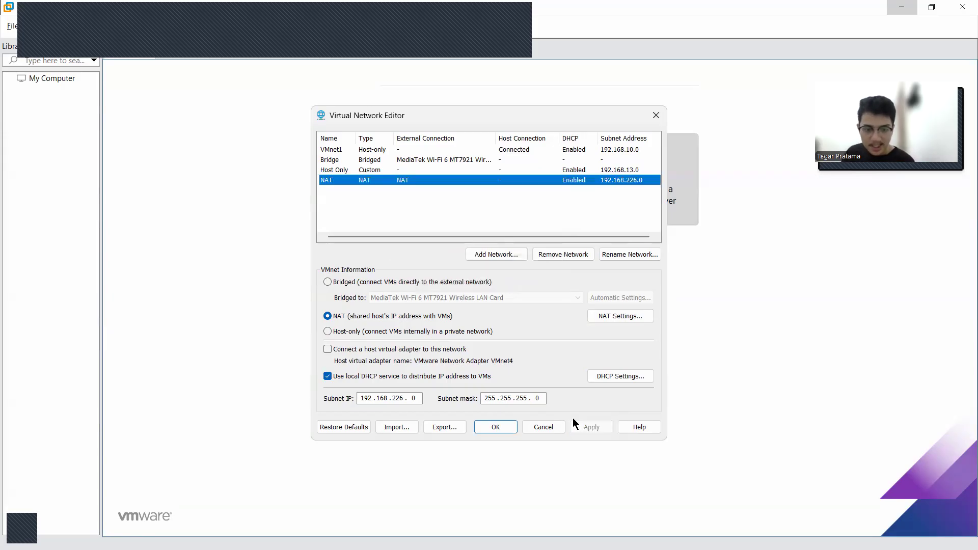
left_click(495, 427)
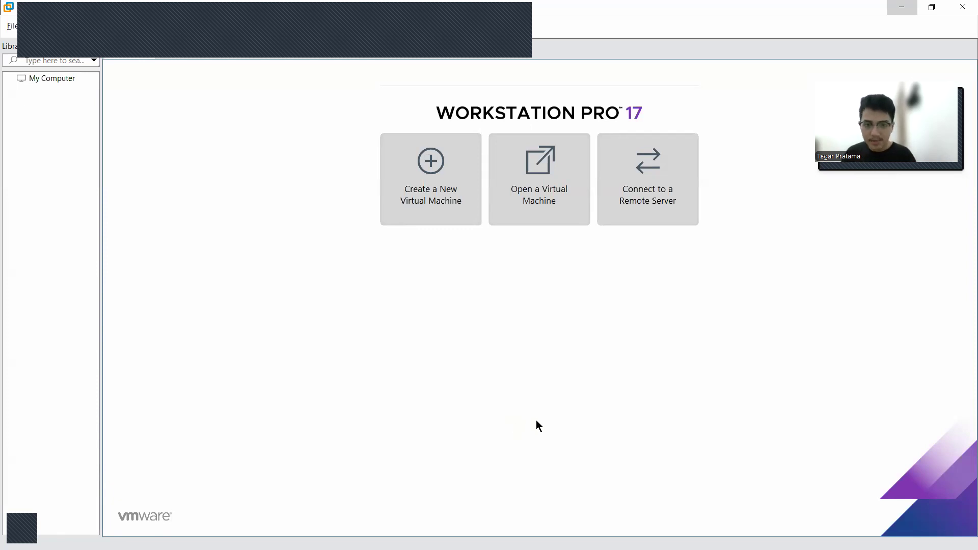
Start a new virtual machine with the Typical configuration and choose to install the operating system later
left_click(435, 226)
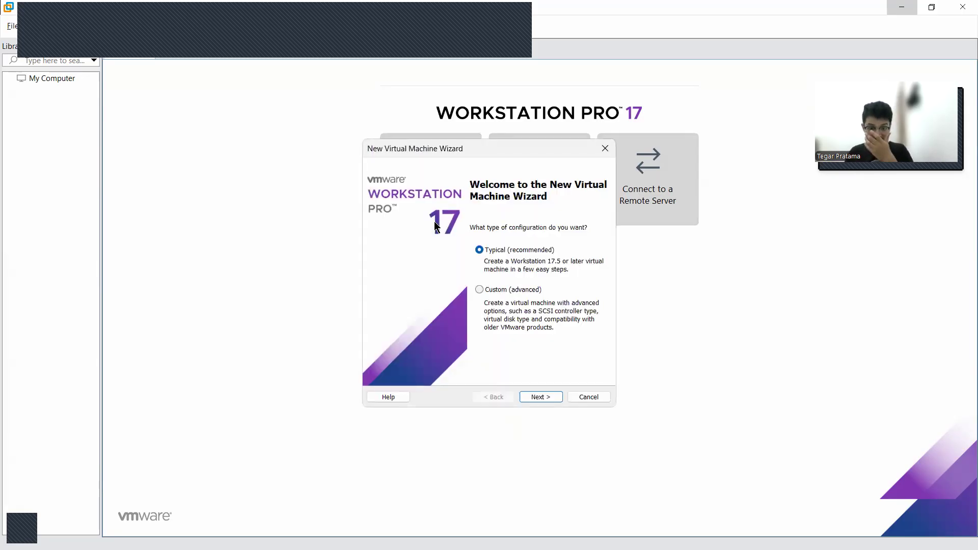
left_click(605, 149)
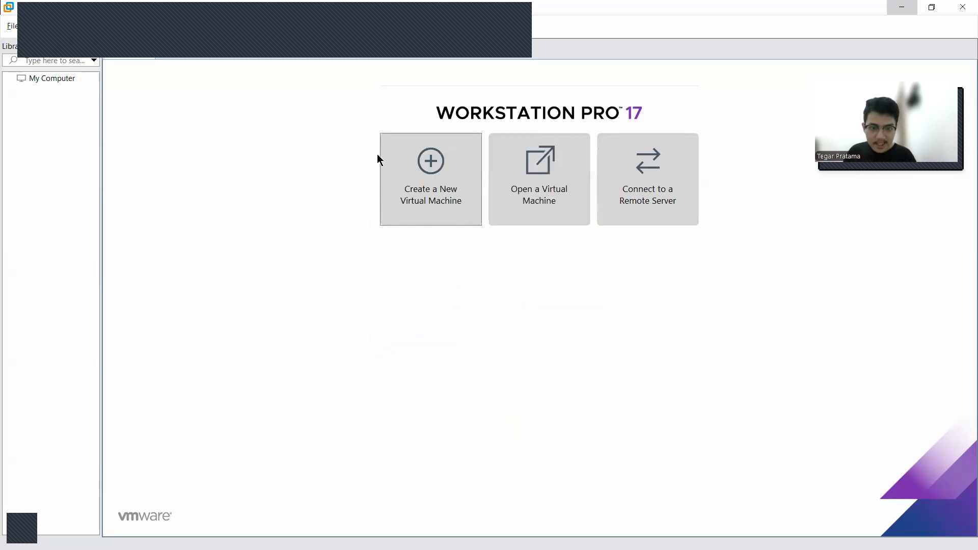
left_click(448, 166)
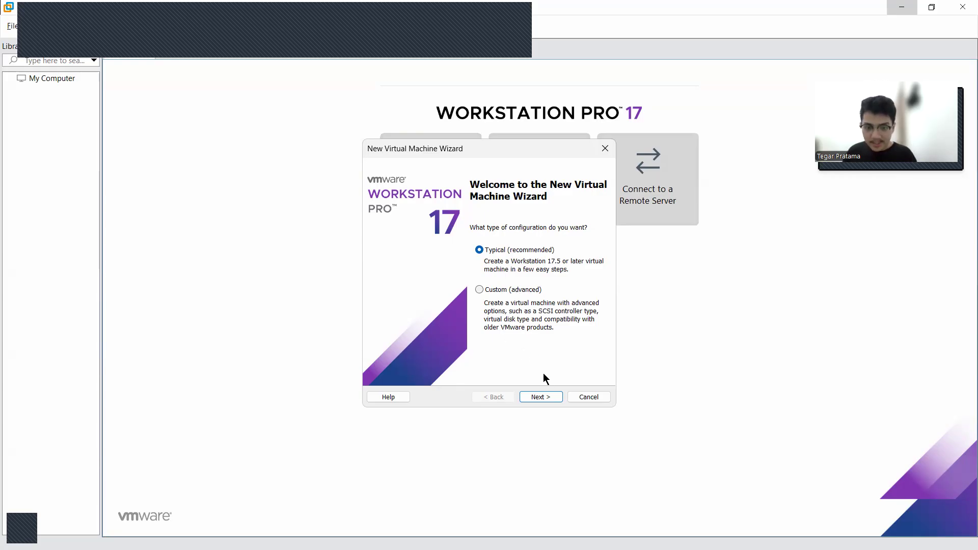
left_click(549, 396)
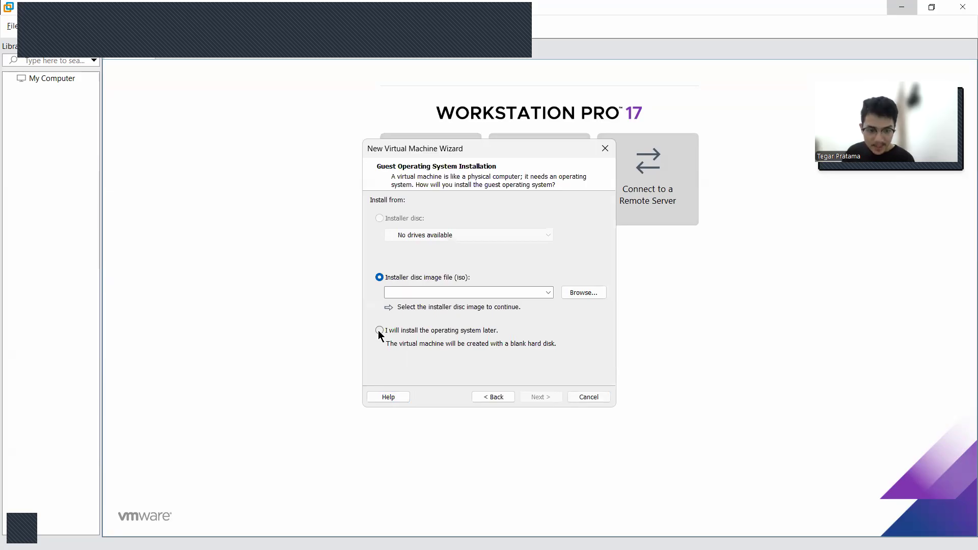
left_click(379, 331)
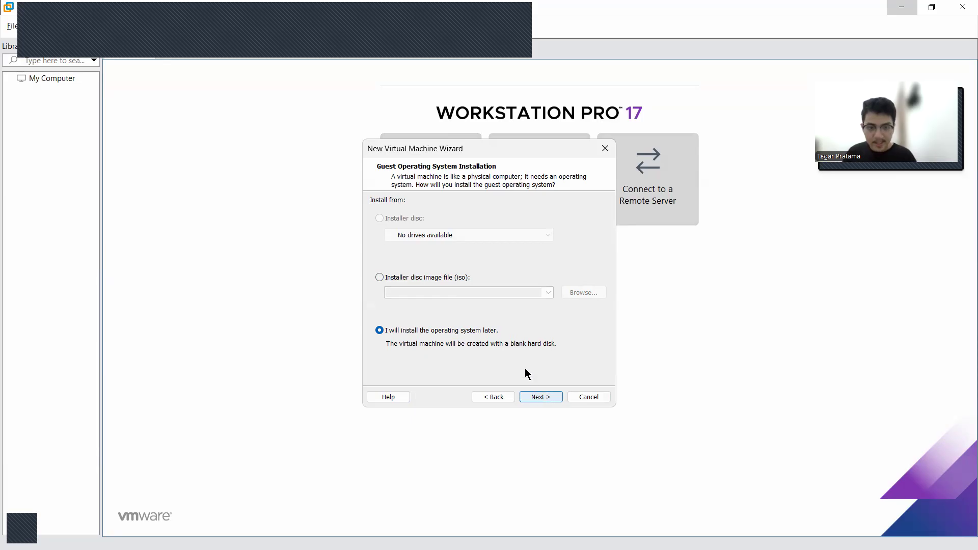
left_click(543, 397)
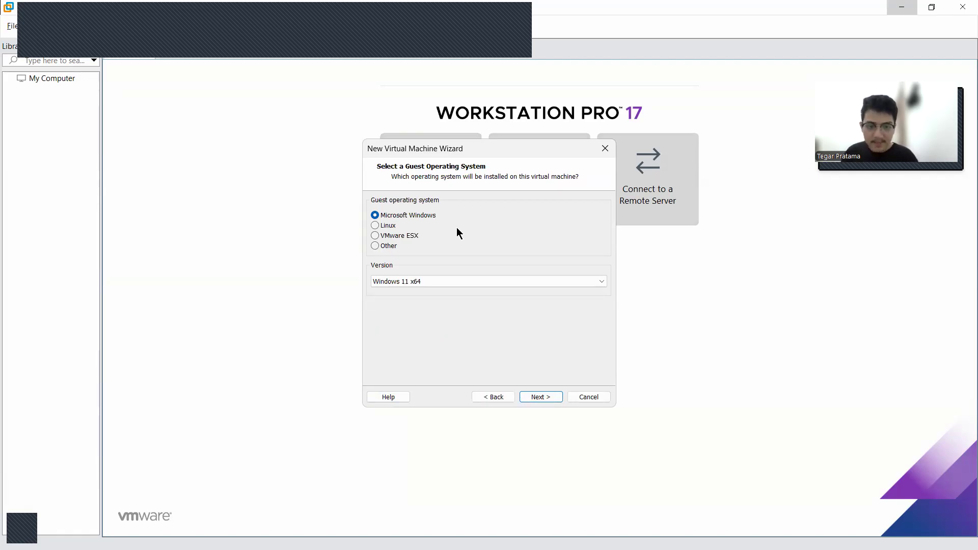
Set the guest operating system to Microsoft Windows with version Windows 7 x64
left_click(473, 280)
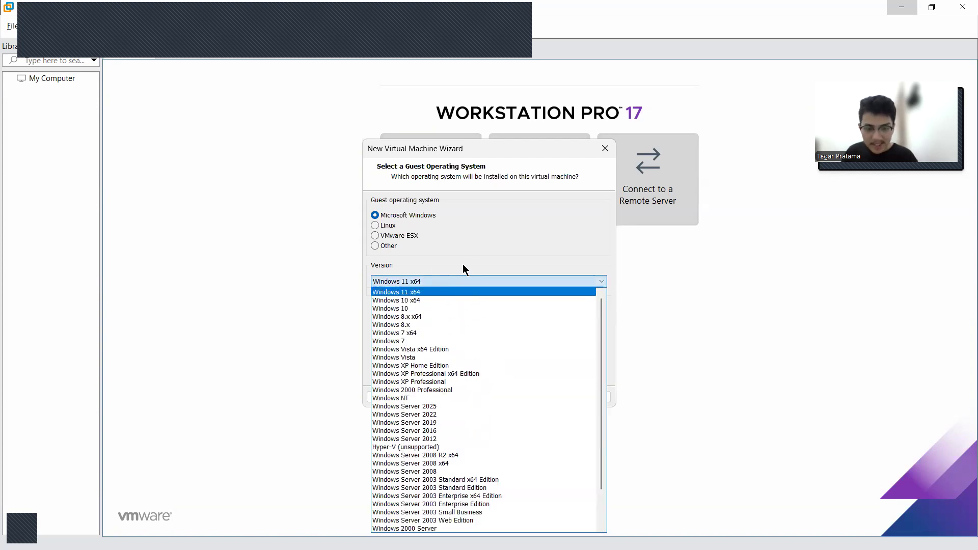
left_click(441, 317)
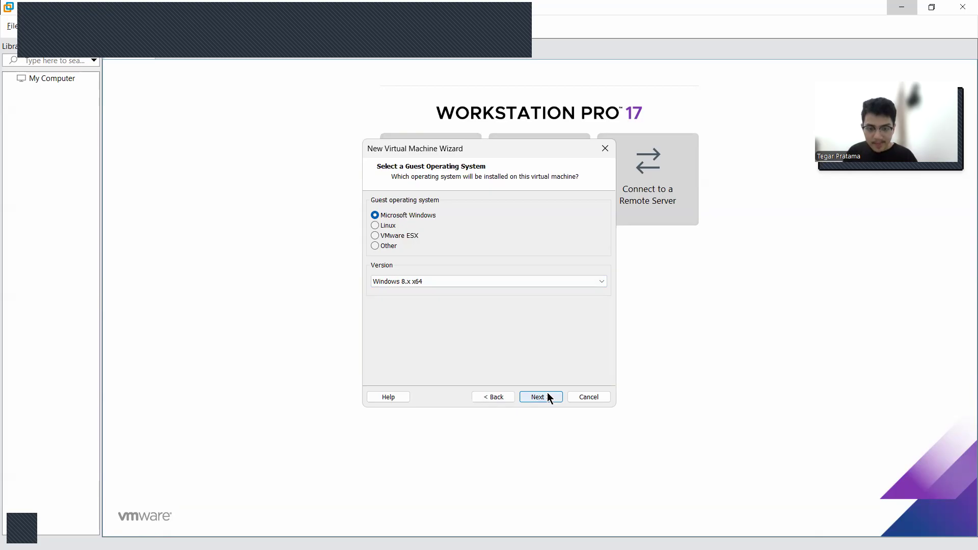
left_click(501, 281)
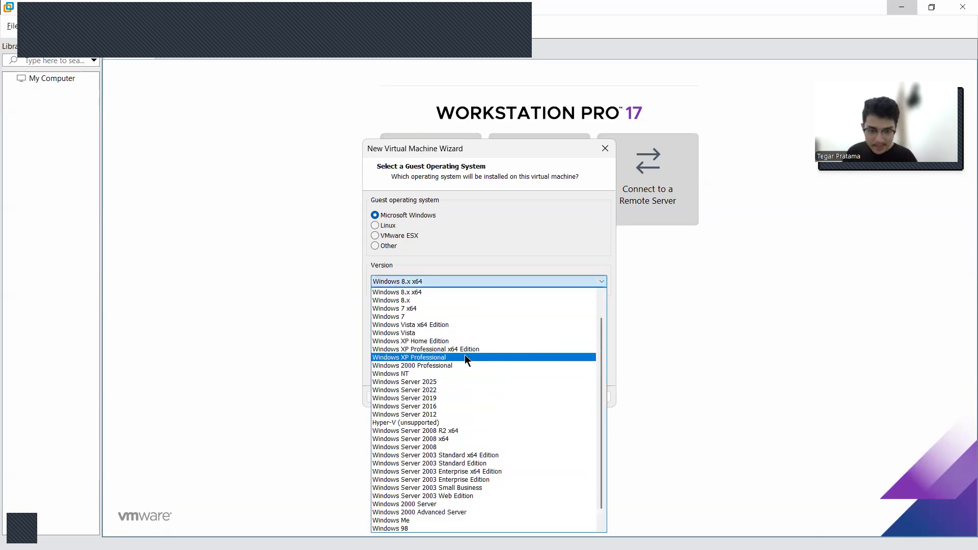
left_click(472, 309)
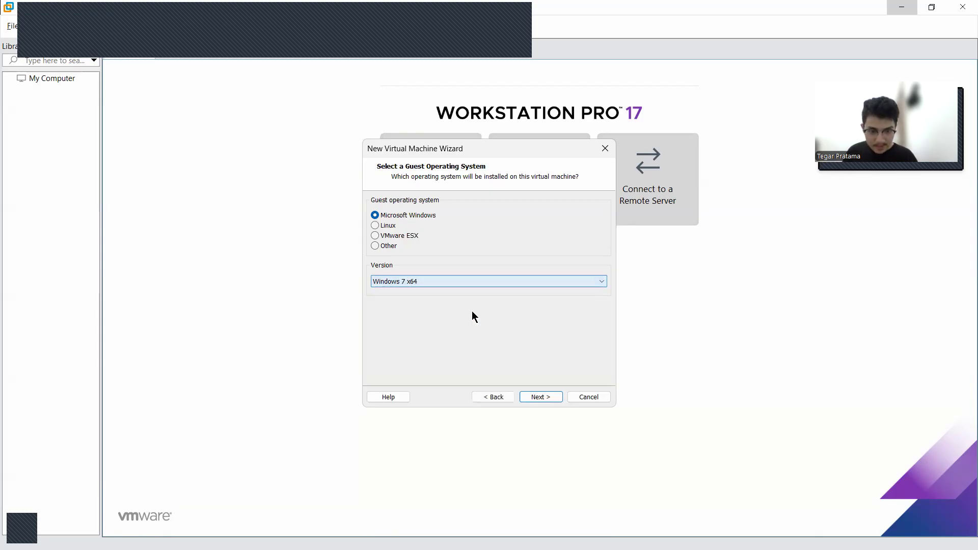
left_click(535, 396)
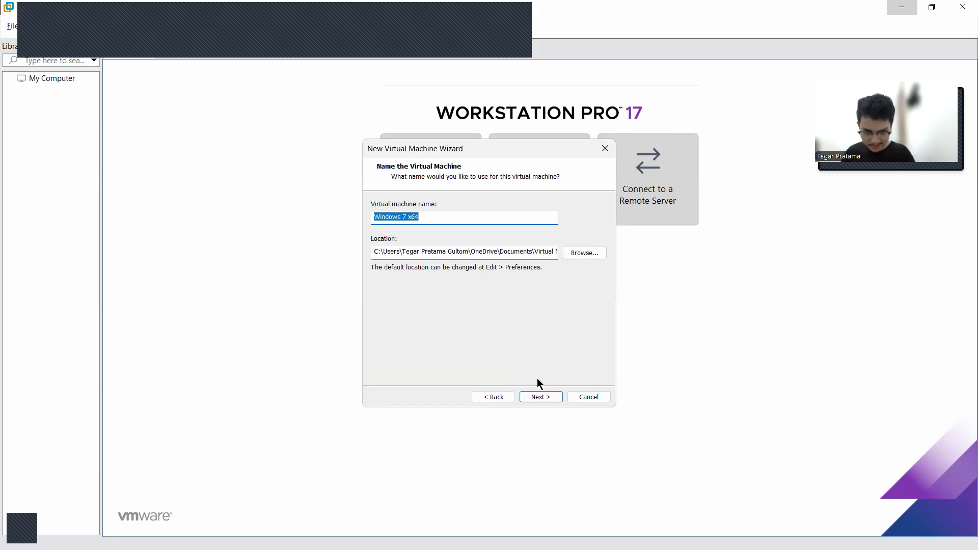
Accept the default virtual machine name and location, and keep a 60 GB disk split into multiple files
left_click(547, 398)
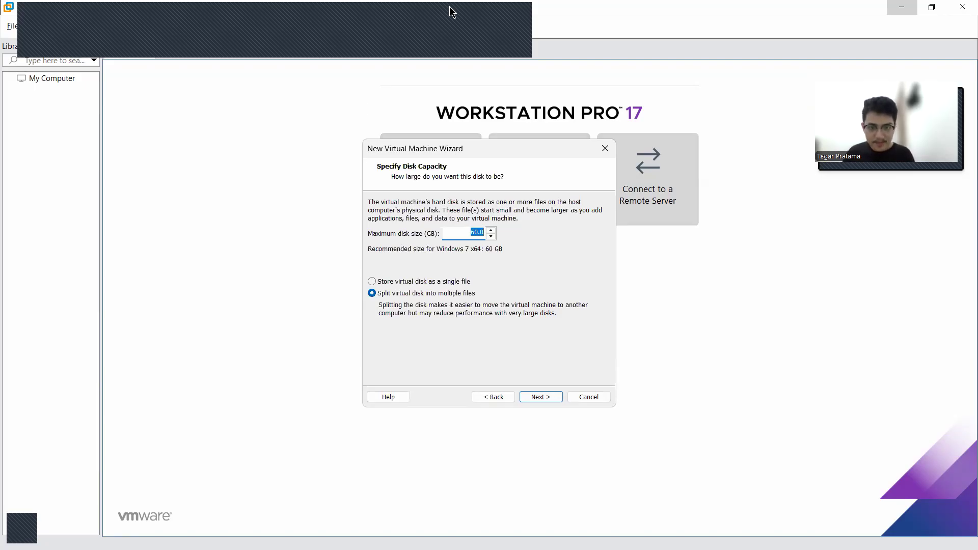
left_click(514, 55)
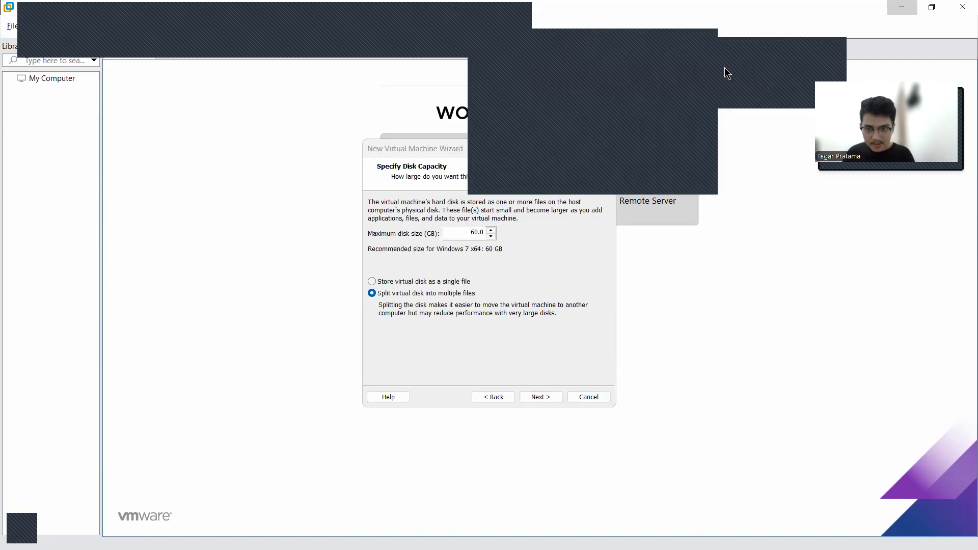
left_click(724, 67)
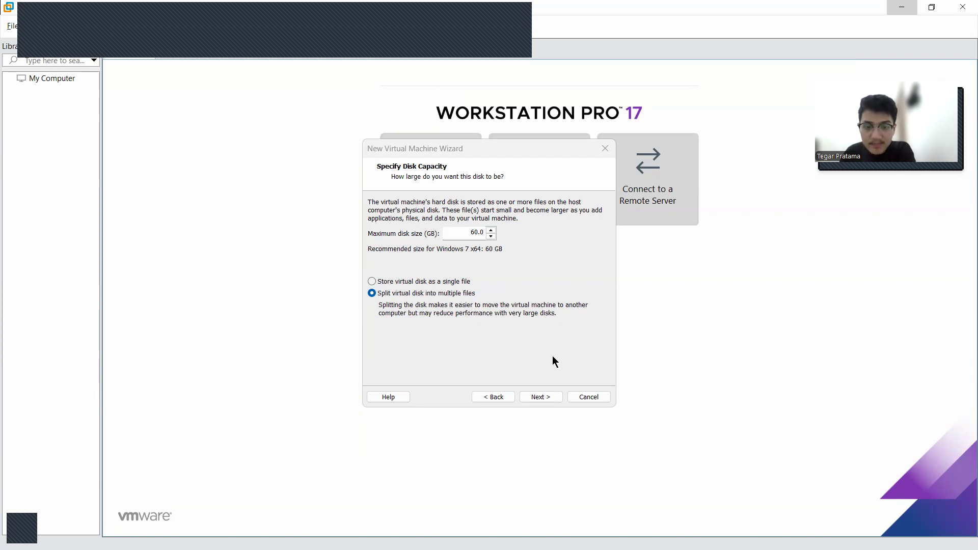
left_click(549, 395)
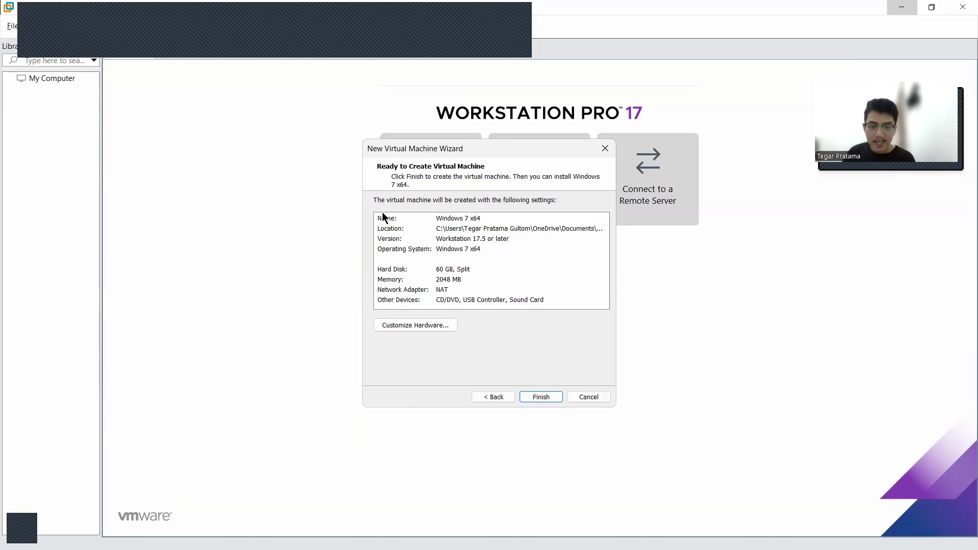
Customize the virtual machine's hardware, connecting the network adapter to the custom Host Only virtual network and keeping the default processor and CD/DVD settings
left_click(435, 325)
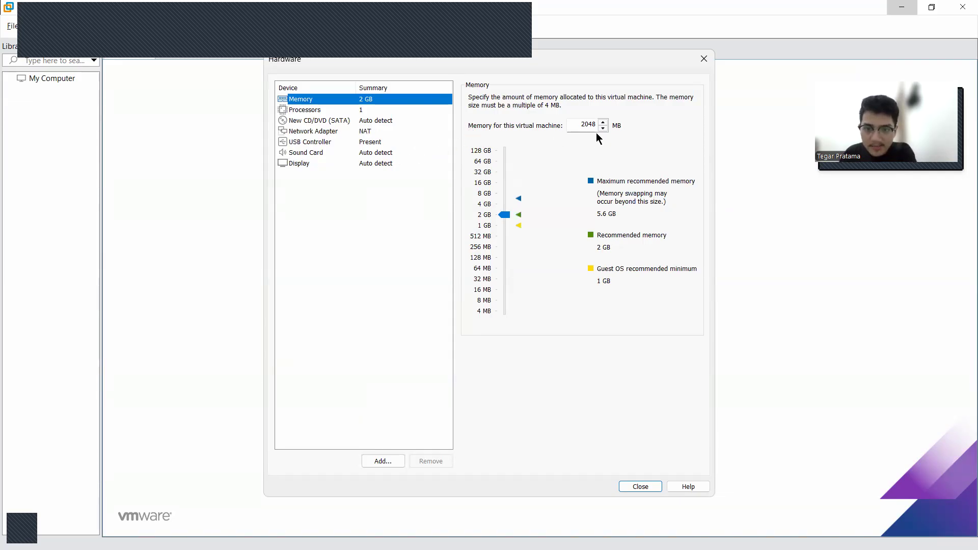
left_click(395, 107)
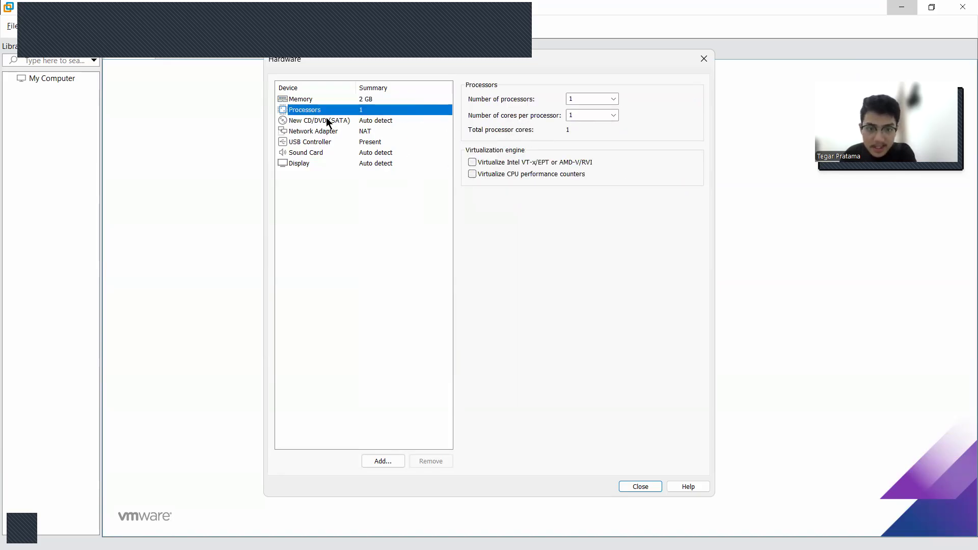
left_click(392, 123)
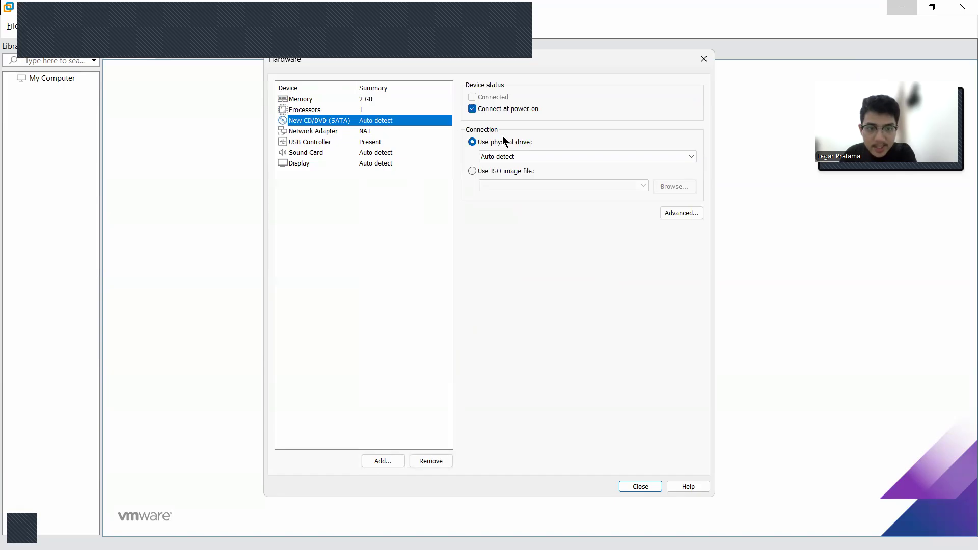
left_click(392, 132)
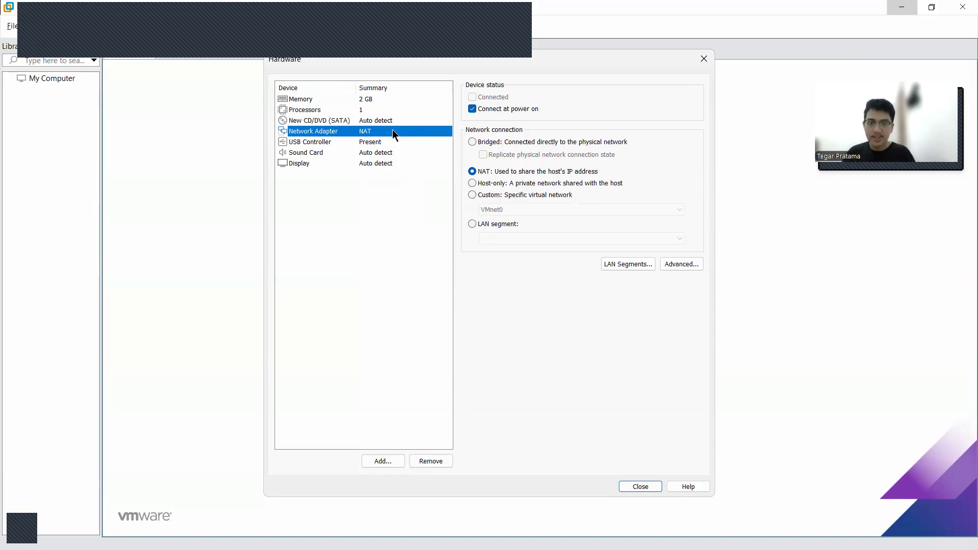
left_click(472, 195)
left_click(492, 209)
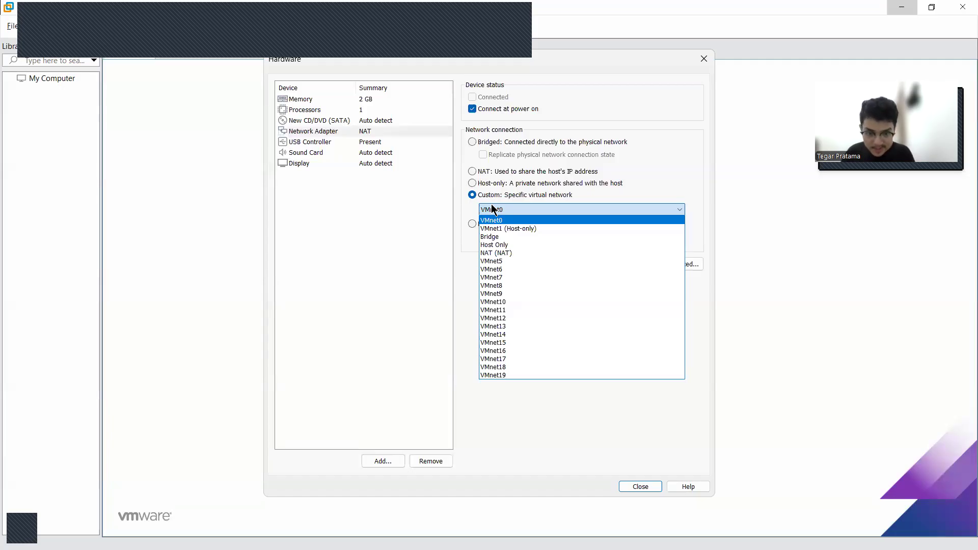
left_click(501, 246)
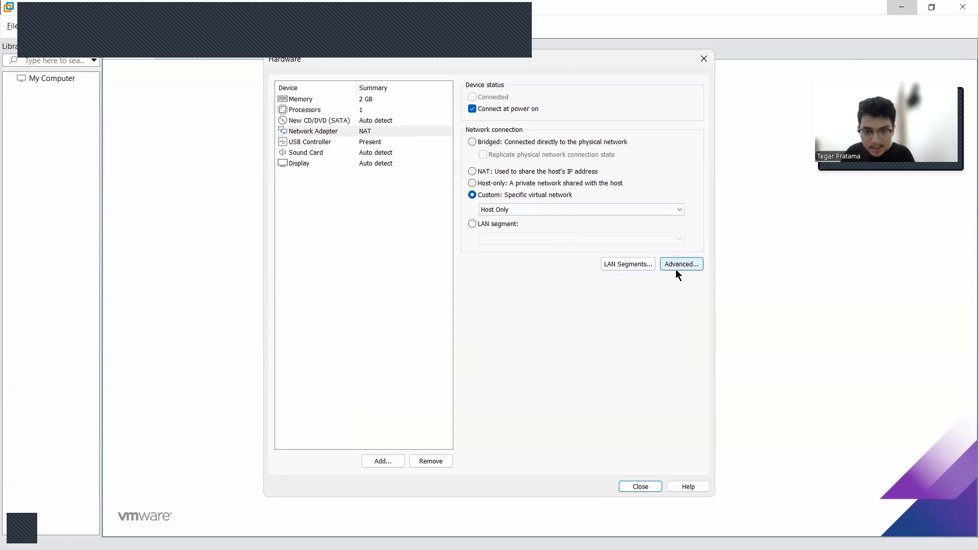
Review the USB controller, display and network adapter settings, and finish creating the Windows 7 x64 virtual machine
left_click(369, 145)
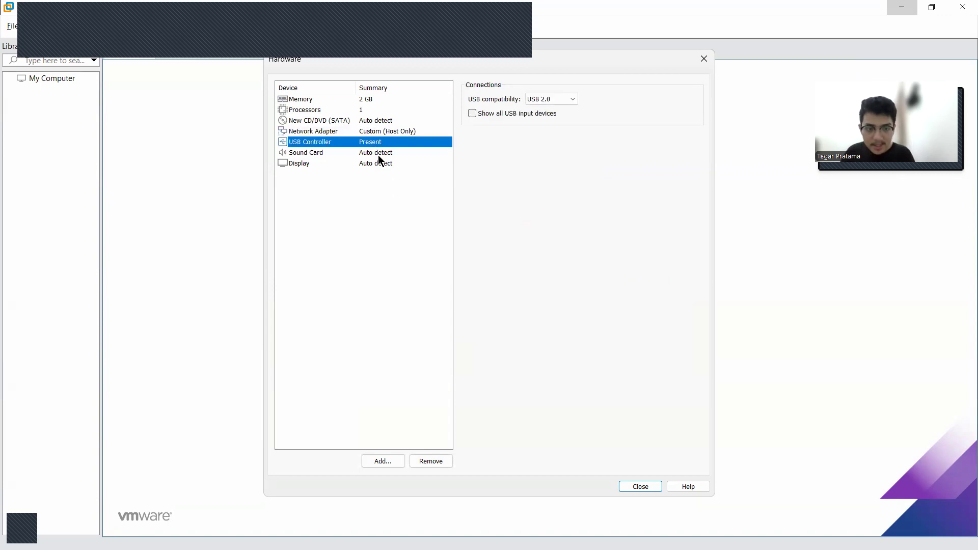
left_click(378, 155)
left_click(378, 163)
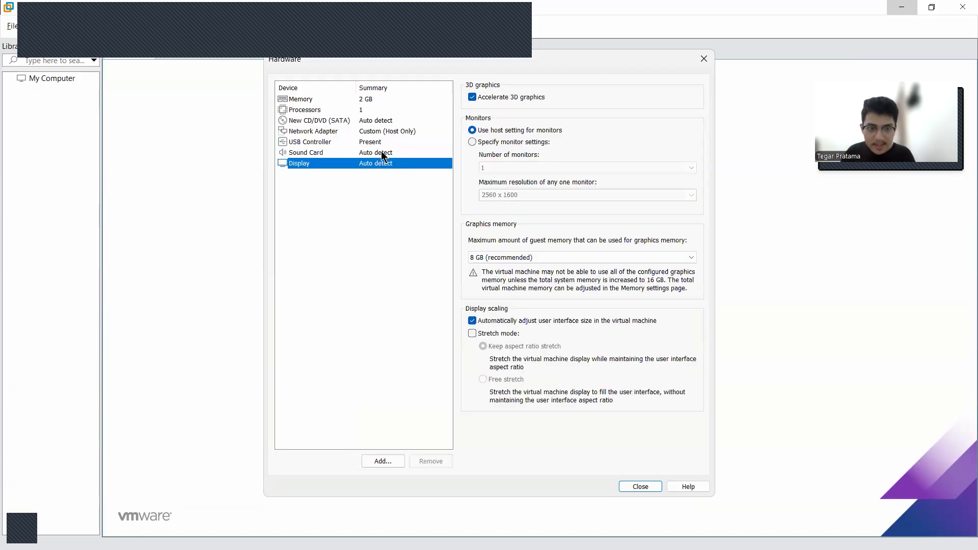
left_click(388, 132)
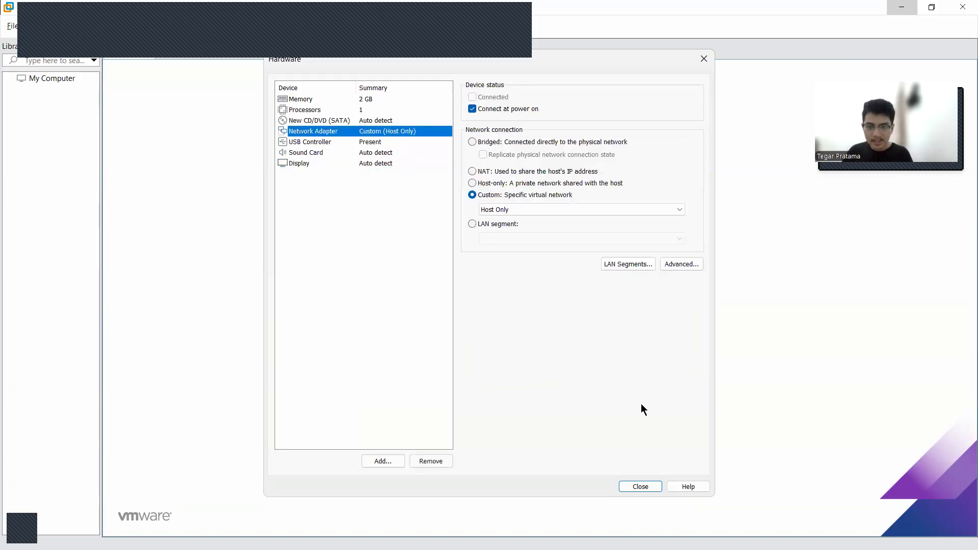
left_click(640, 486)
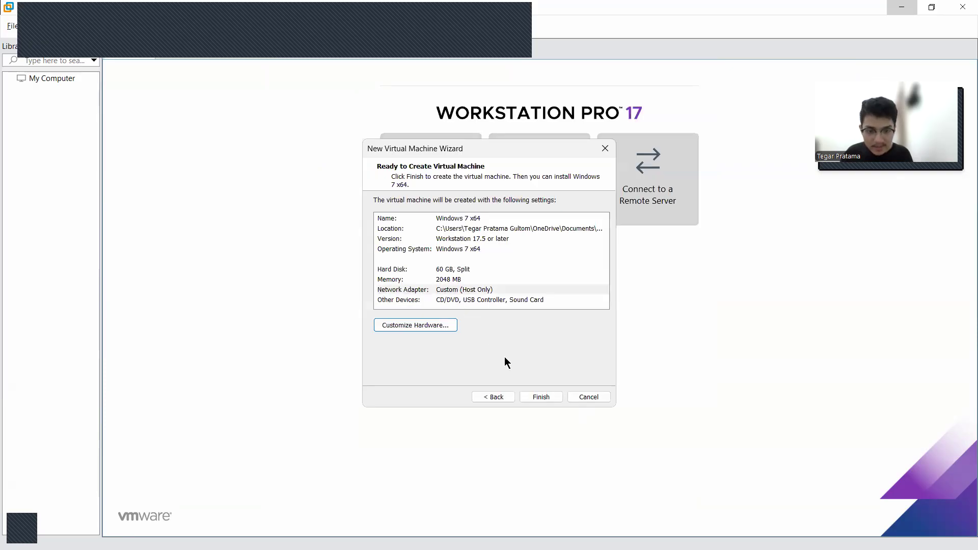
left_click(531, 396)
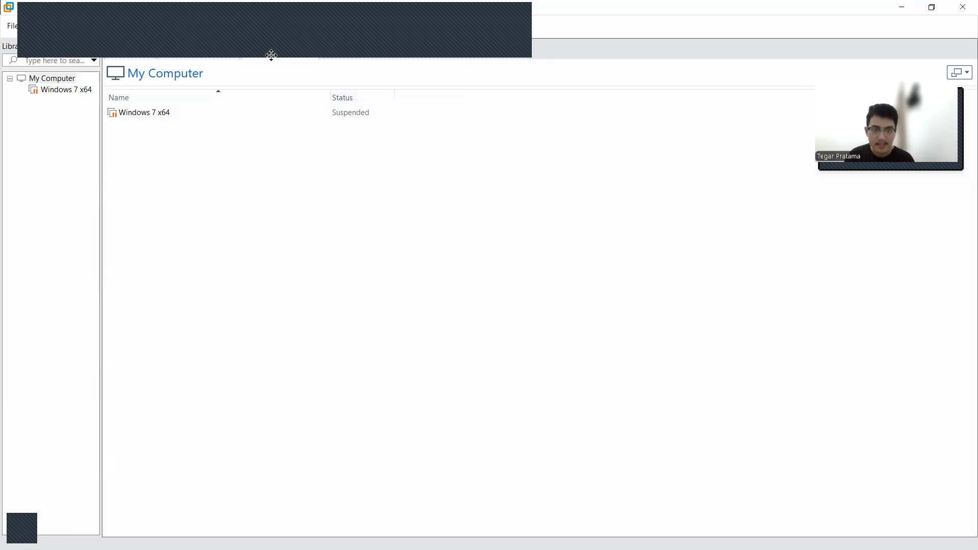
left_click(503, 13)
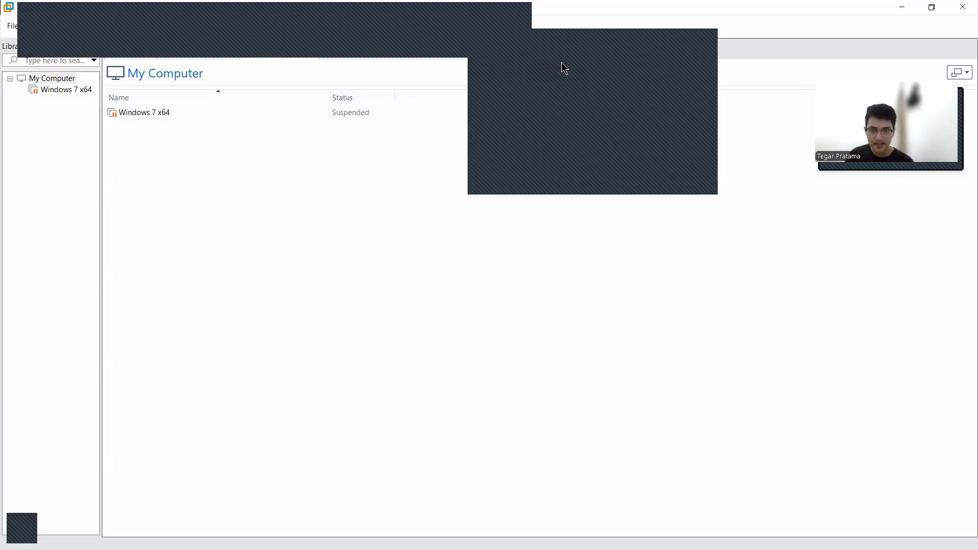